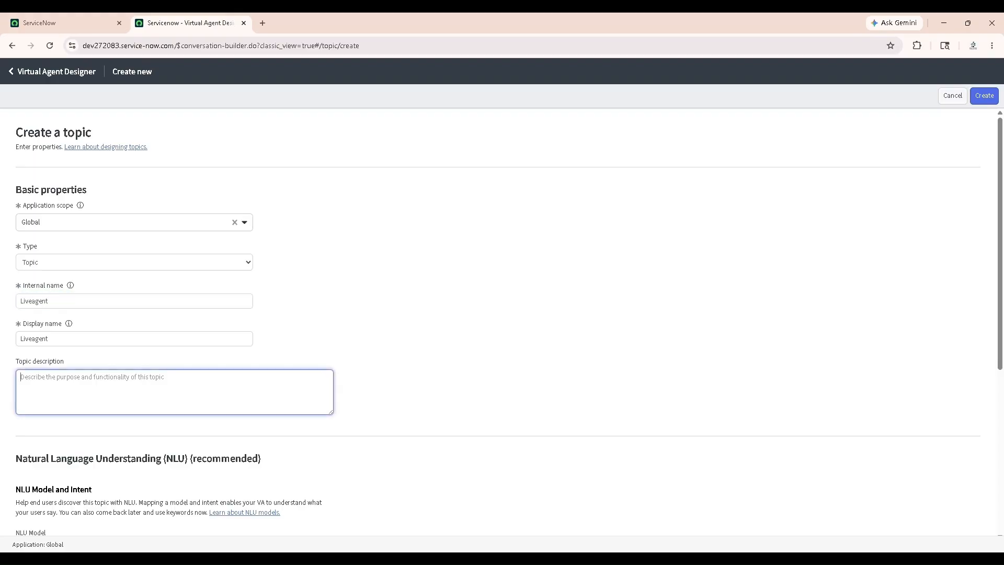
# Enter Liveagent as the topic description and enable resuming the flow after topic switching in the additional properties.
pyautogui.scroll(-4, 389, 317)
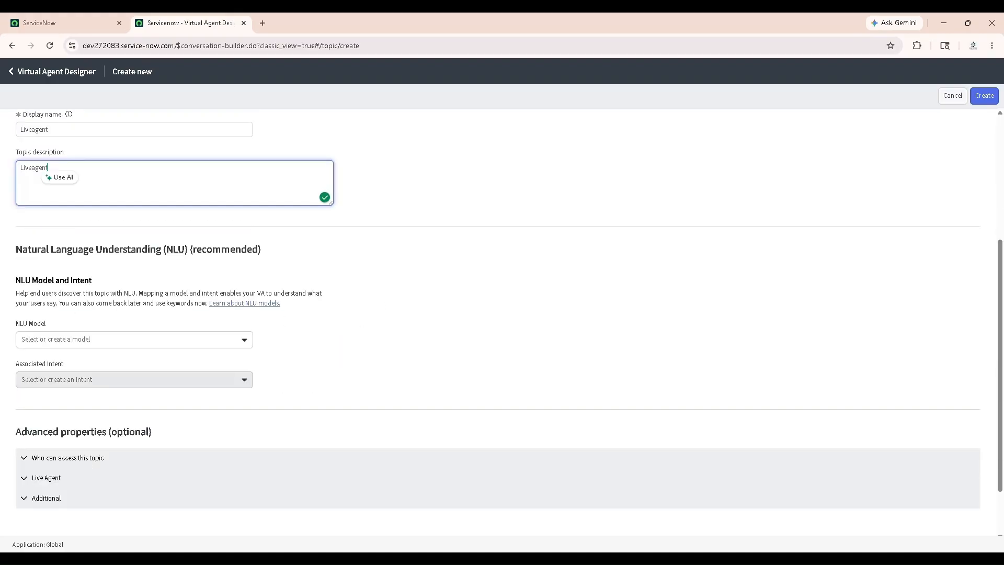
pyautogui.scroll(-2, 318, 341)
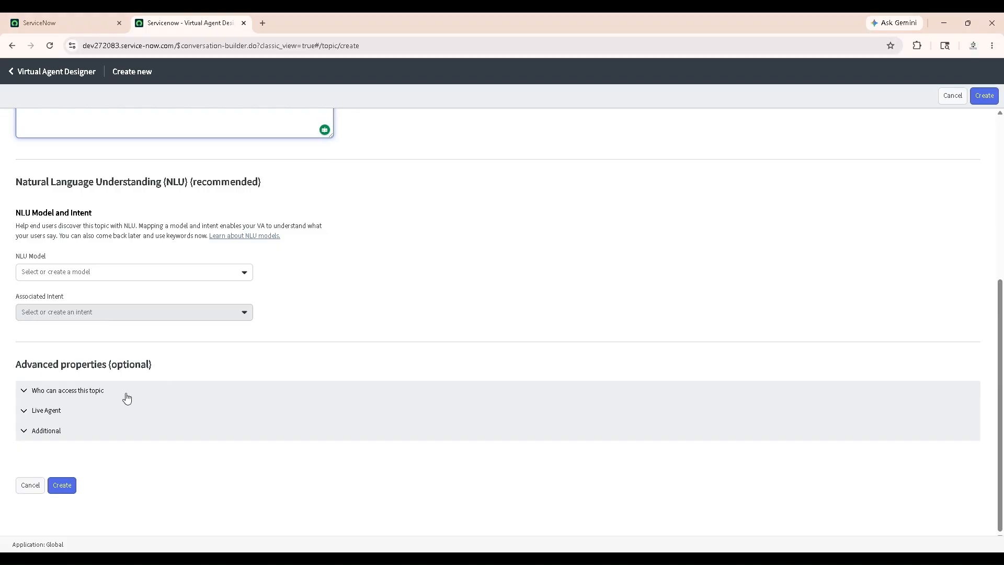
pyautogui.click(24, 437)
pyautogui.scroll(-2, 383, 435)
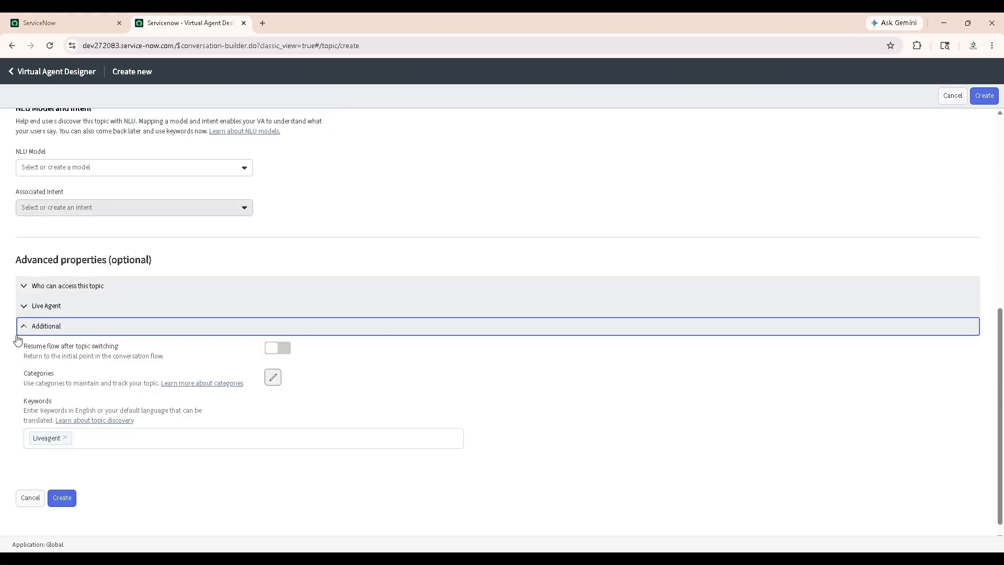
pyautogui.click(274, 349)
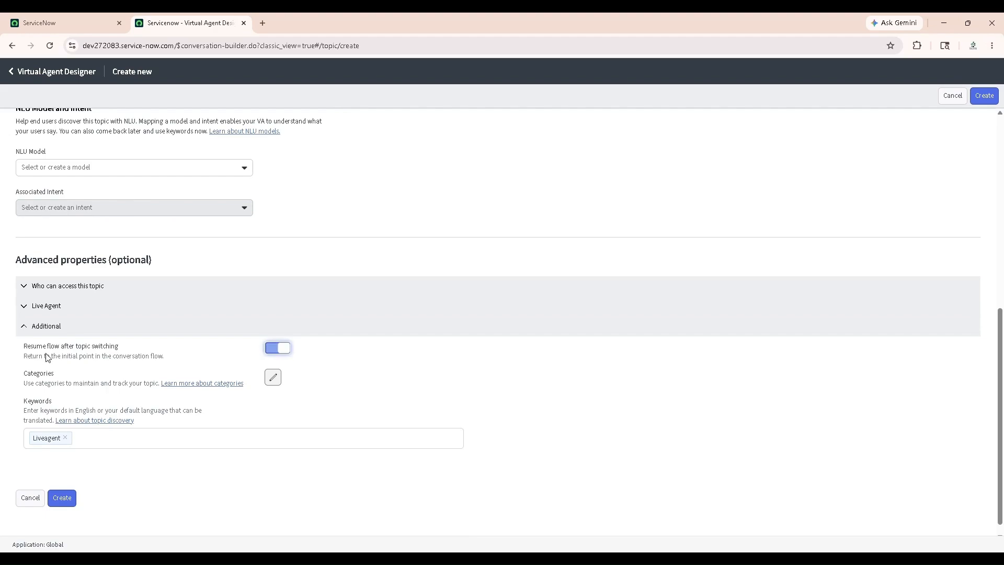
# Add the topic keywords live, chat, call, live agent, desk and chatbot.
pyautogui.click(129, 438)
pyautogui.press('Return')
pyautogui.write('chat')
pyautogui.press('Return')
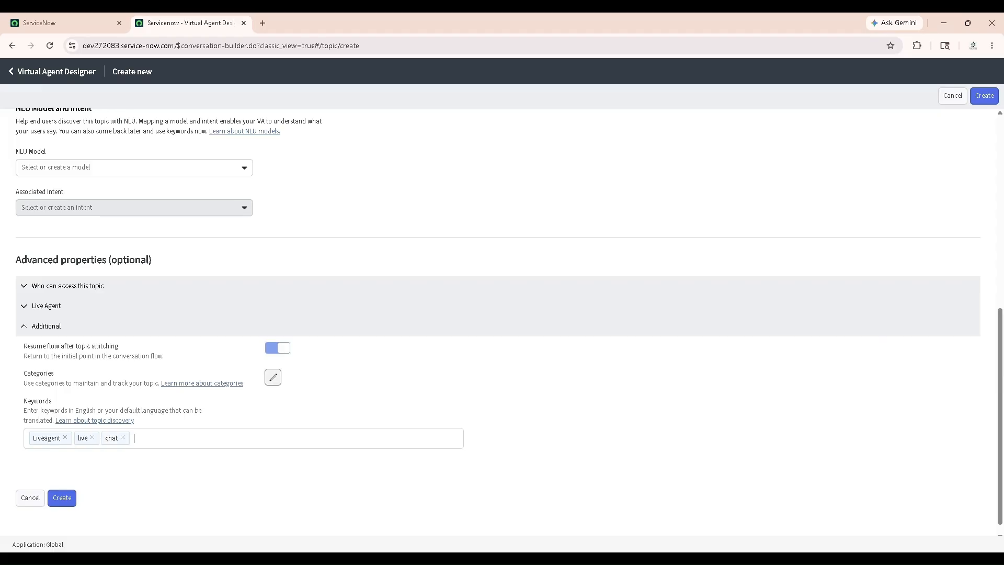
pyautogui.press('Return')
pyautogui.write('live agent')
pyautogui.press('Return')
pyautogui.write('desk')
pyautogui.press('Return')
pyautogui.write('chatbot')
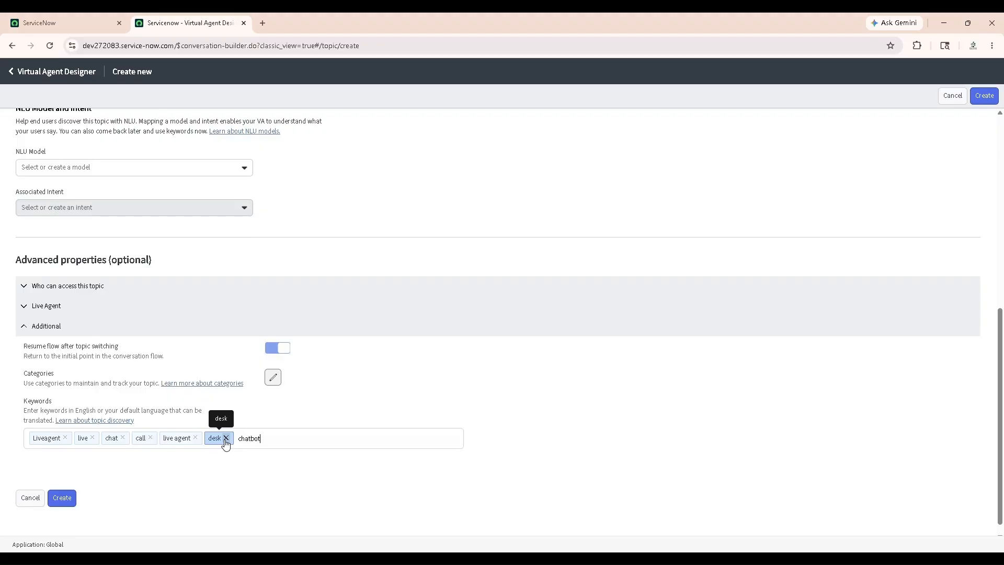
pyautogui.press('Return')
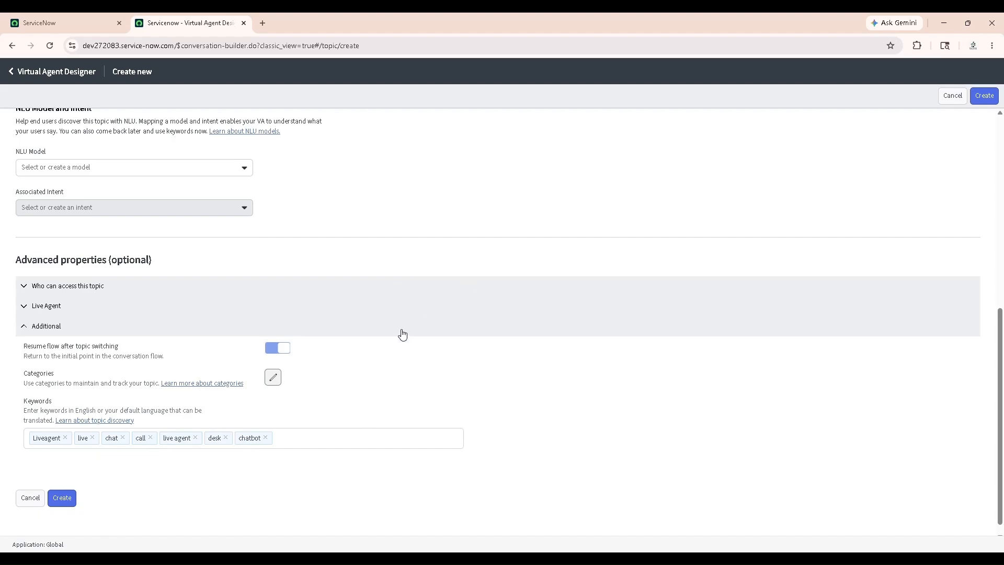
# Review the entered properties and create the Liveagent topic.
pyautogui.scroll(3, 409, 367)
pyautogui.scroll(5, 409, 368)
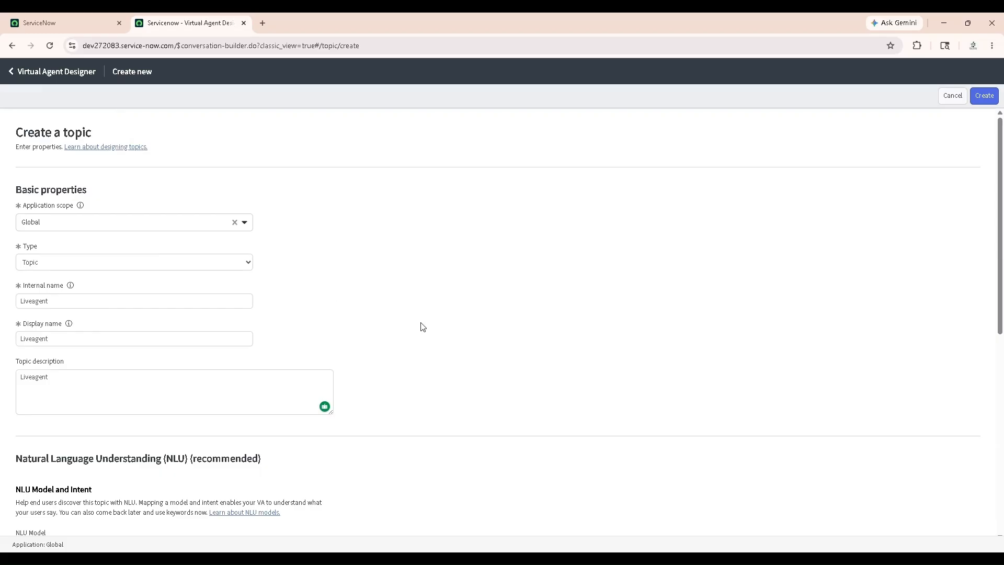
pyautogui.scroll(-8, 419, 323)
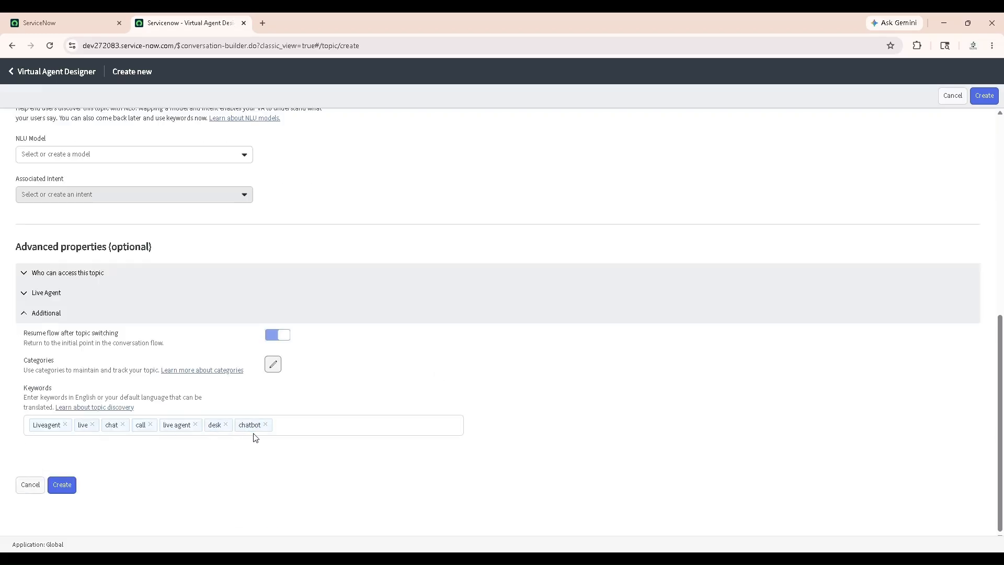
pyautogui.click(64, 486)
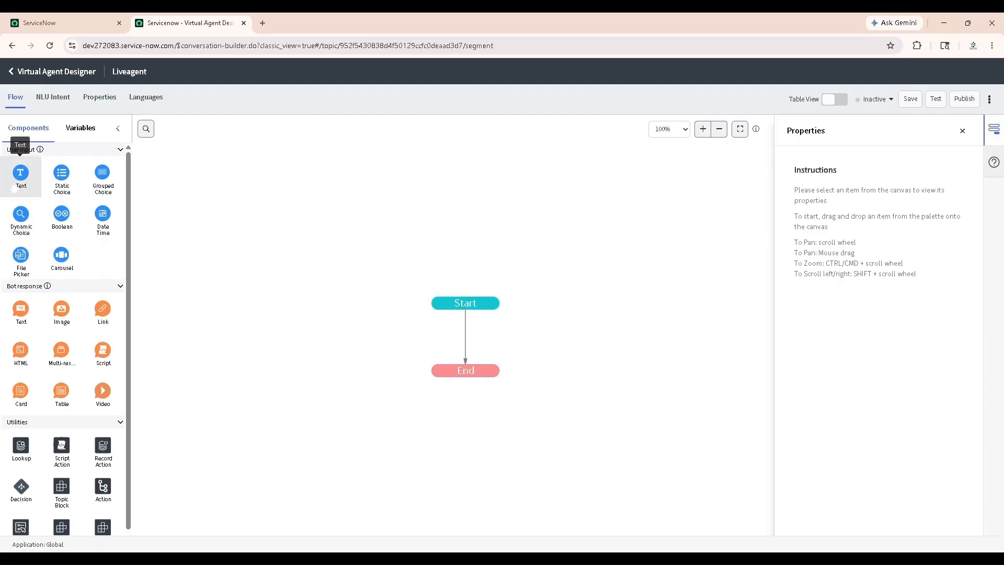
# Add a Text user input node between Start and End and name it Welcome.
pyautogui.moveTo(14, 187); pyautogui.dragTo(469, 340)
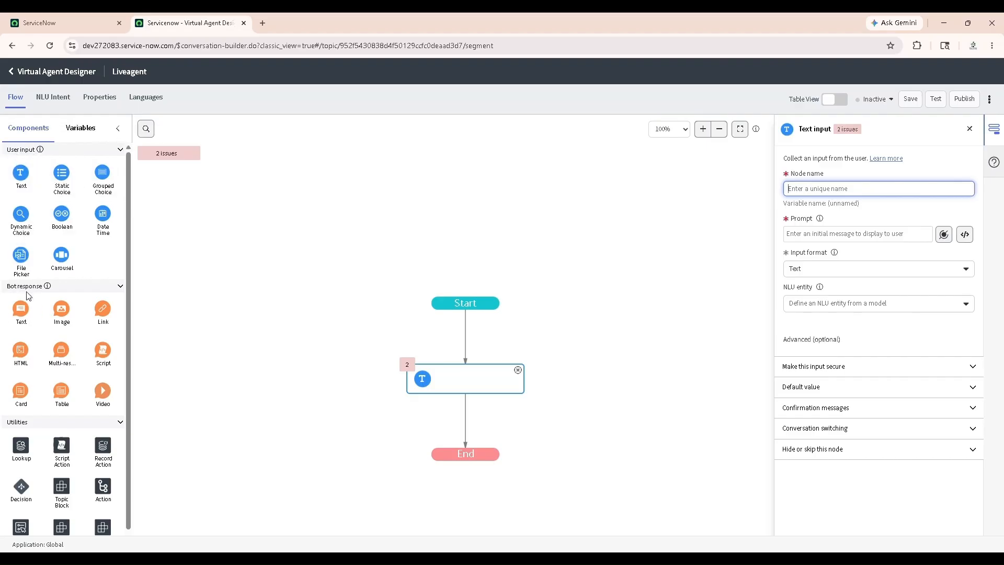
pyautogui.scroll(-1, 252, 319)
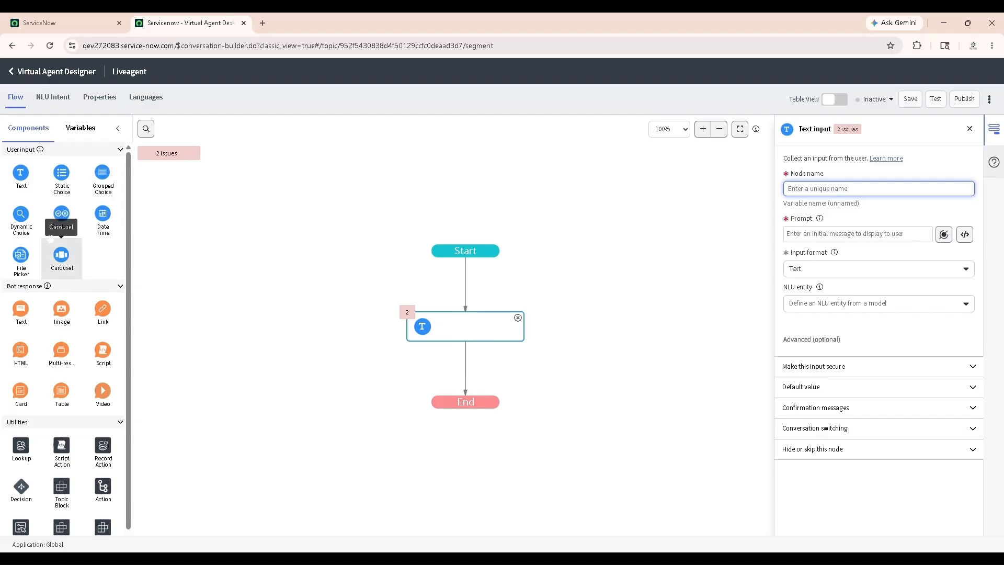
pyautogui.scroll(-1, 52, 230)
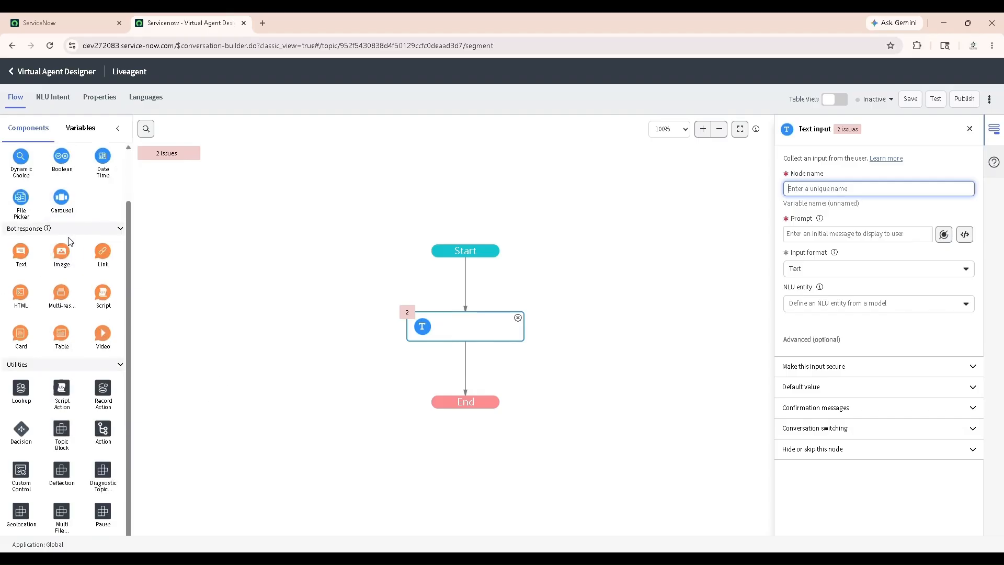
pyautogui.scroll(1, 69, 246)
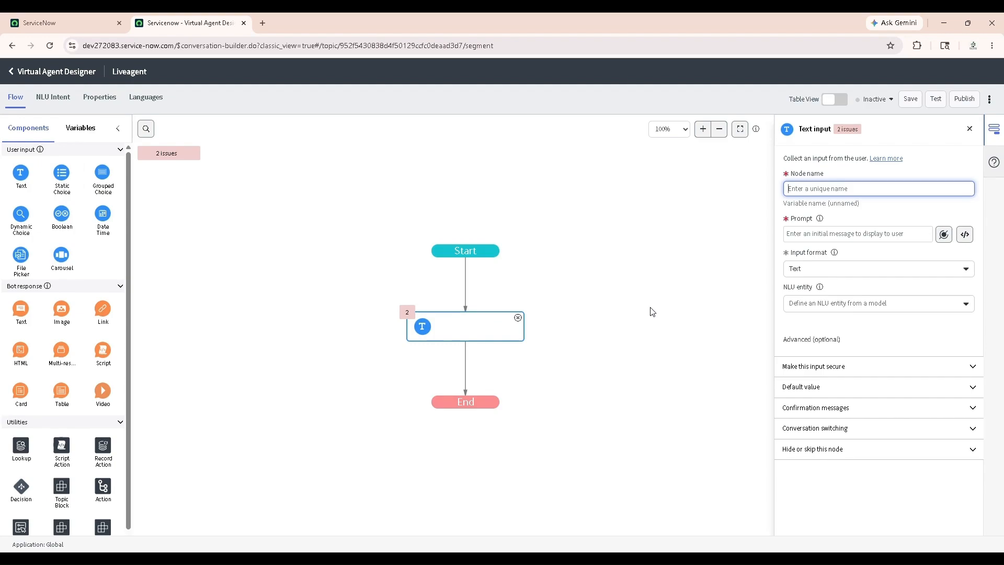
pyautogui.click(857, 188)
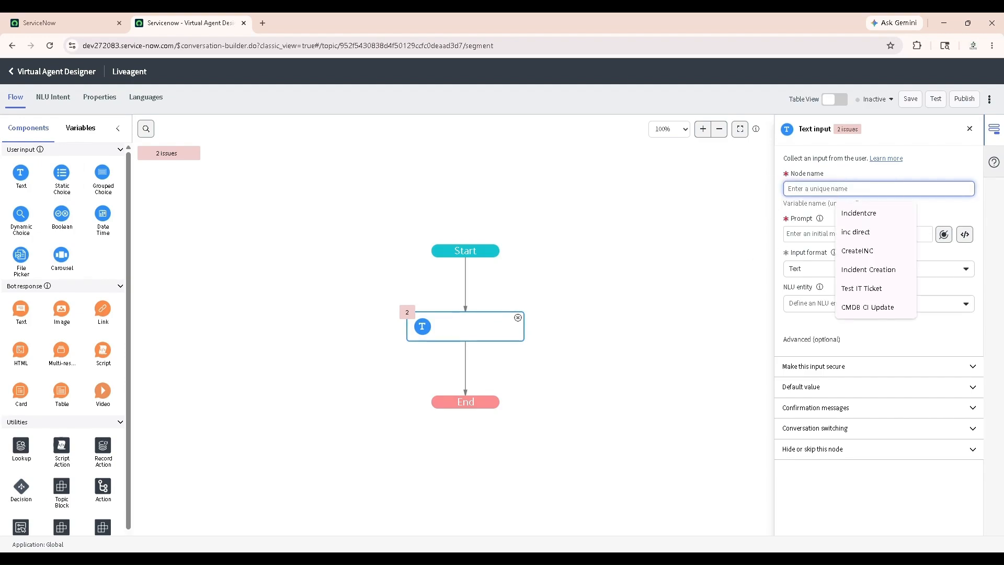
pyautogui.write('Welcome')
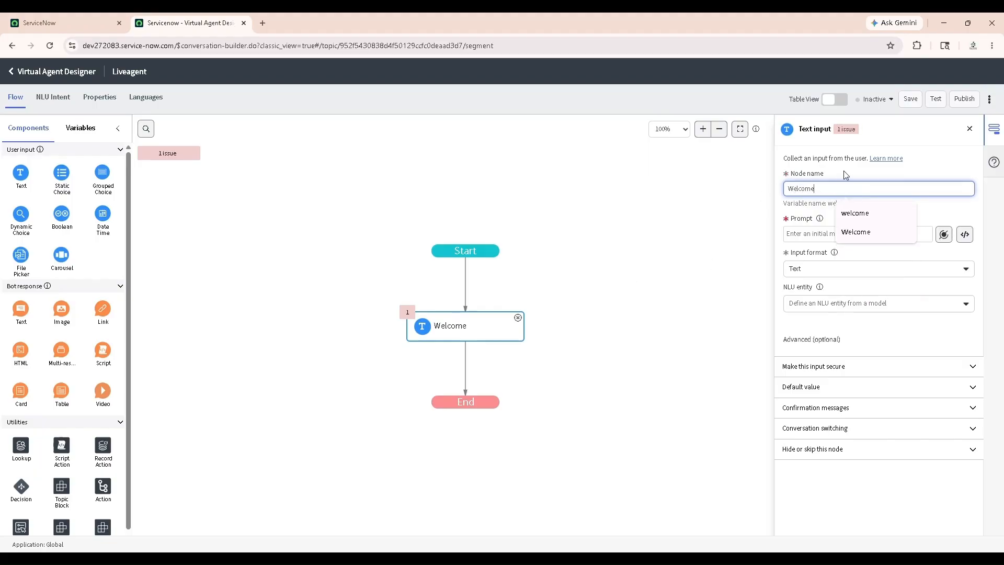
pyautogui.click(676, 231)
pyautogui.click(487, 324)
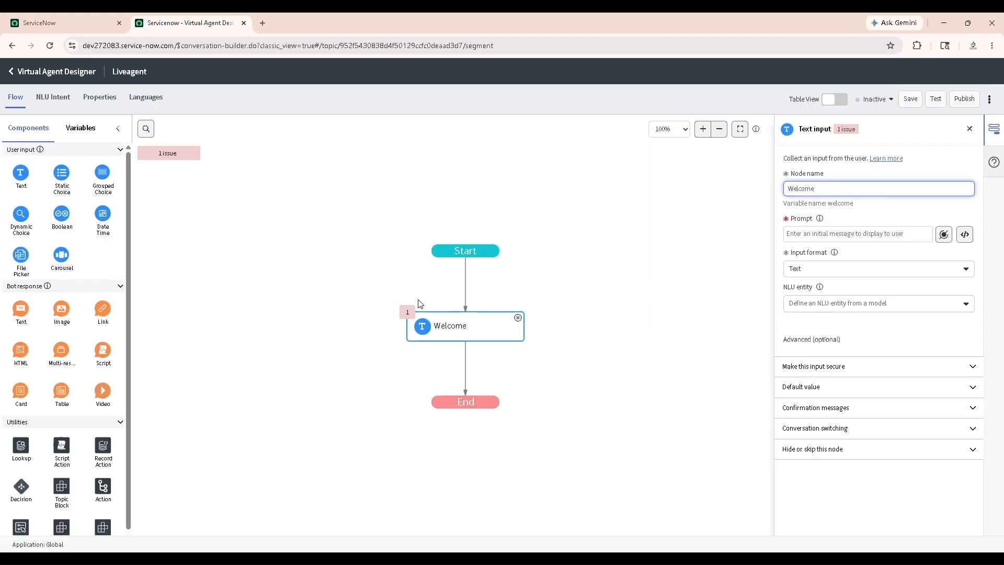
# Set the Welcome node's prompt to "How can I help you" with Text as the input format.
pyautogui.click(786, 235)
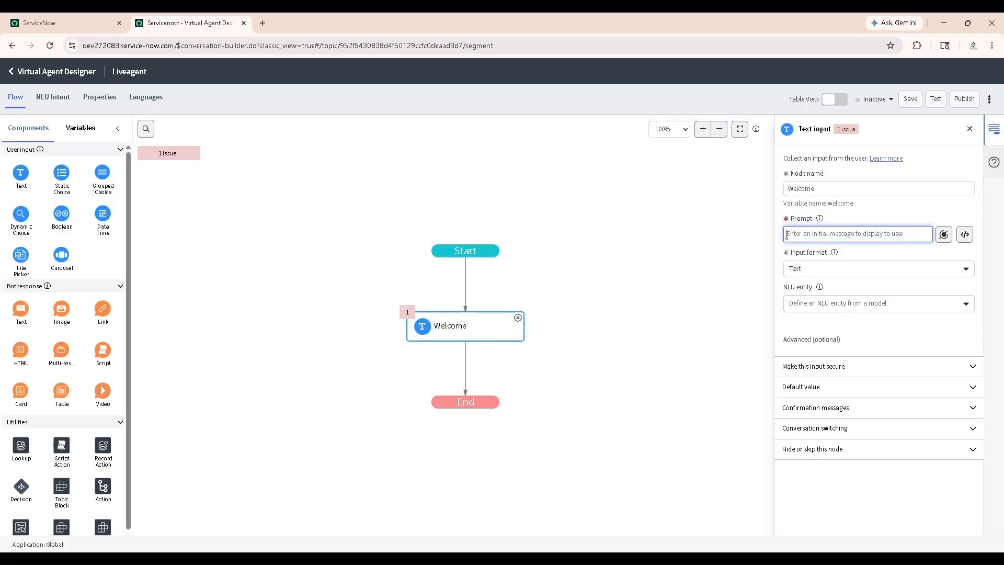
pyautogui.write('HowI can I help you')
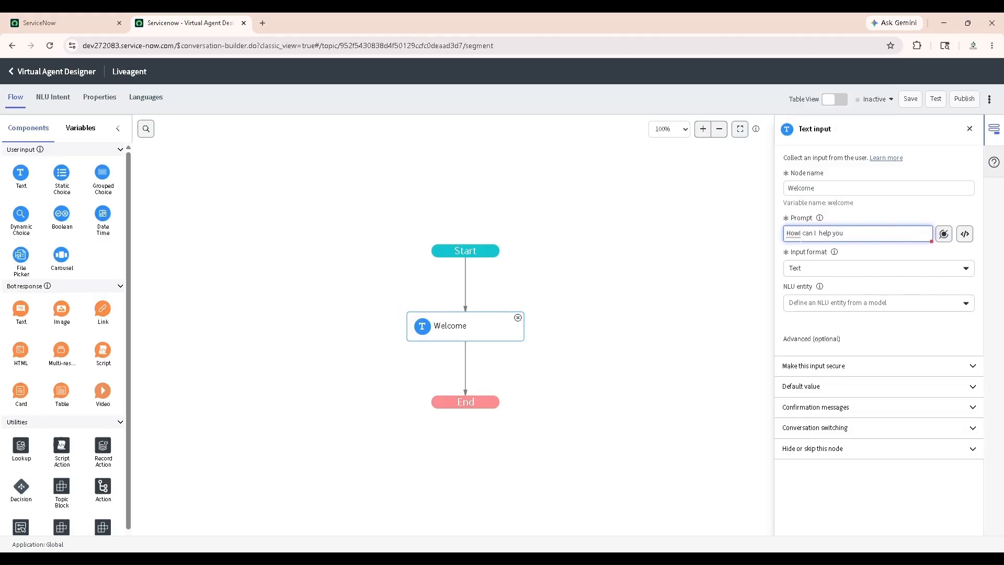
pyautogui.click(802, 234)
pyautogui.press('BackSpace')
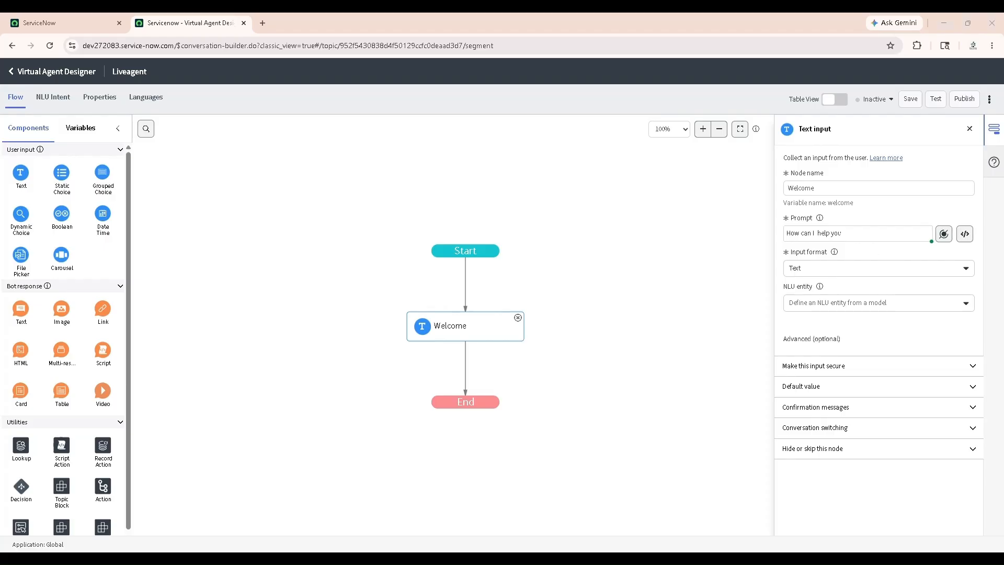
pyautogui.click(862, 235)
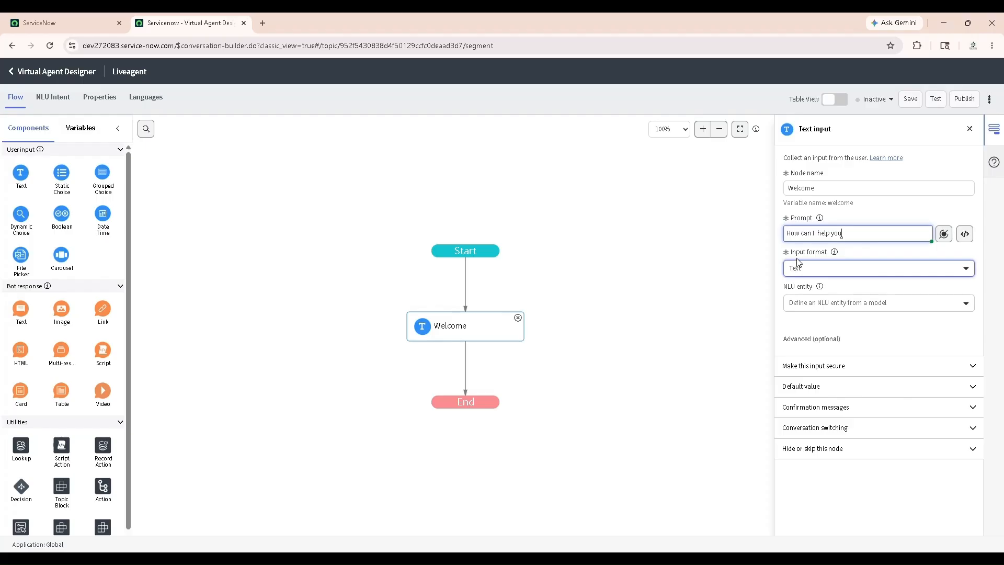
pyautogui.click(828, 268)
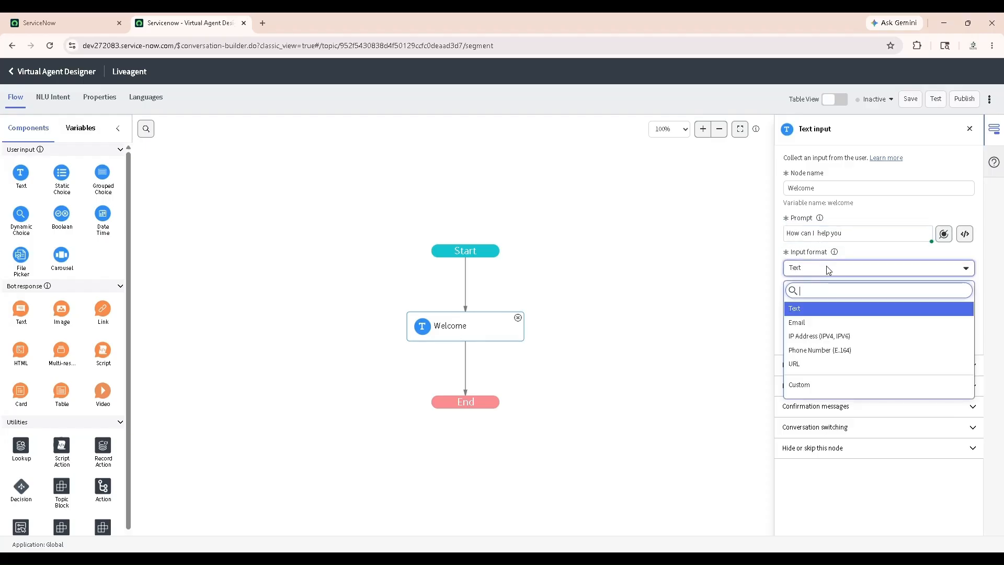
pyautogui.click(819, 313)
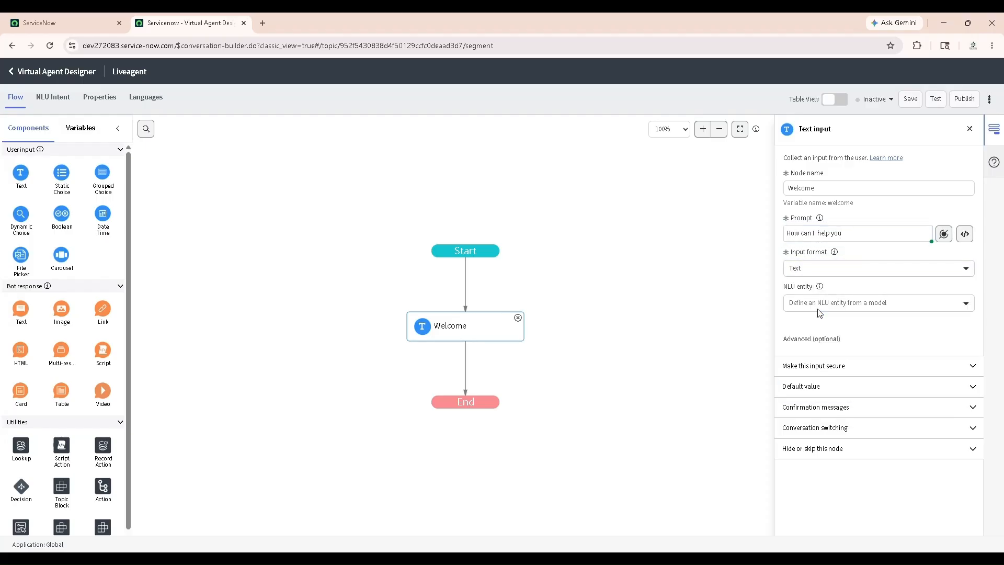
# Set the Welcome node's input completion confirmation message to "Thanks for your input".
pyautogui.click(825, 416)
pyautogui.click(831, 443)
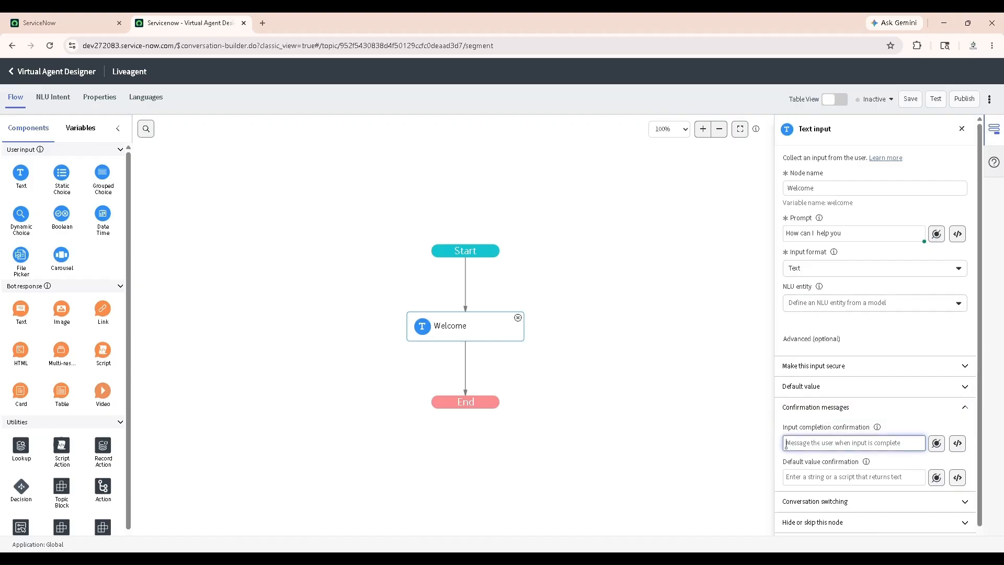
pyautogui.write('Thanks')
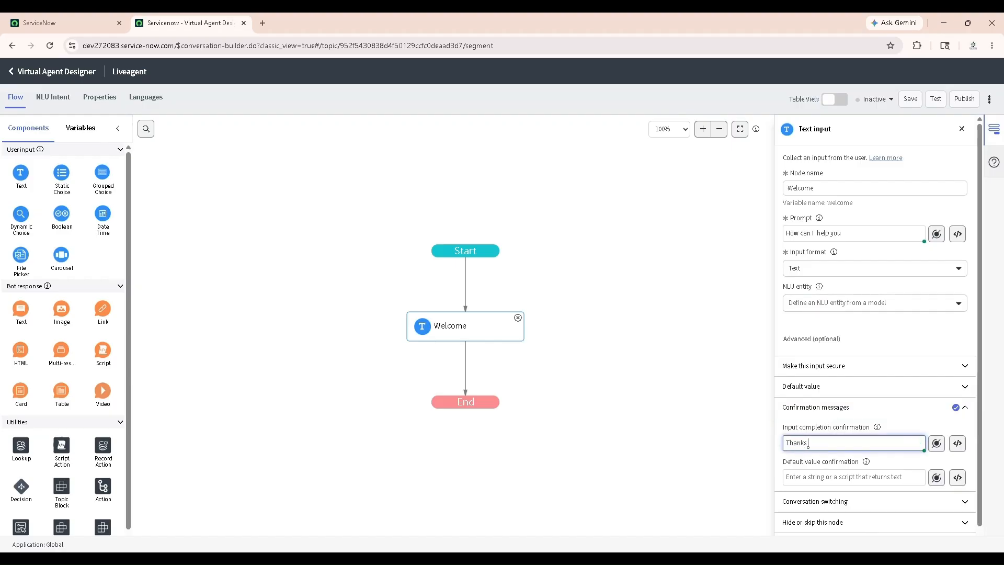
pyautogui.write(' for your input')
pyautogui.click(627, 393)
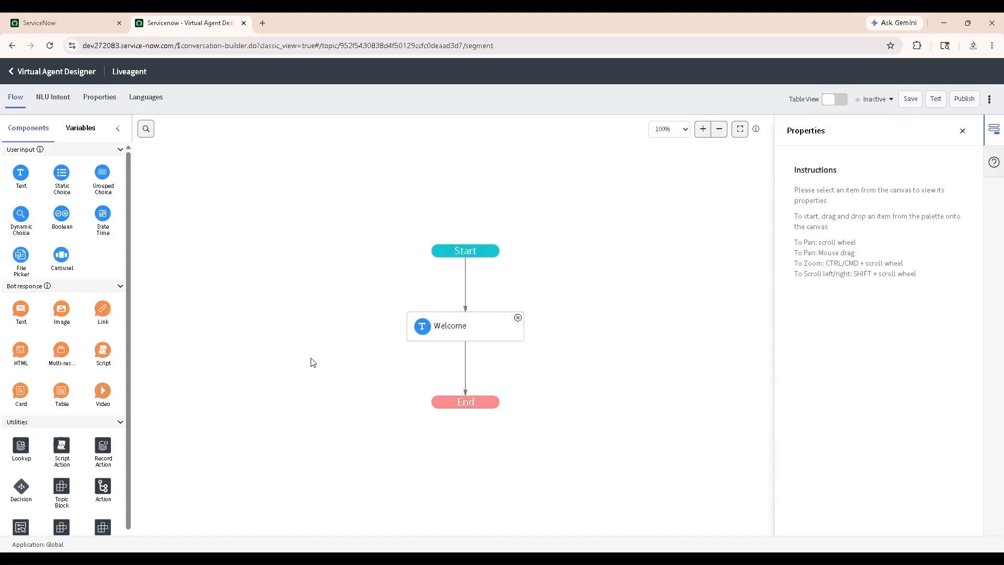
# Add a Static Choice node below Welcome, named choice, with the prompt "Please select below option".
pyautogui.moveTo(62, 173); pyautogui.dragTo(453, 372)
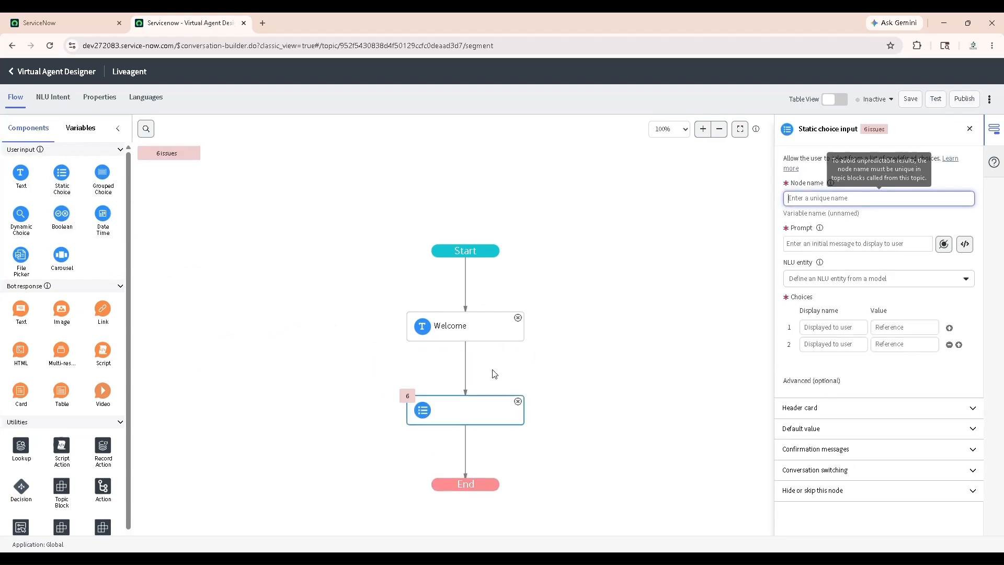
pyautogui.write('choice')
pyautogui.click(794, 245)
pyautogui.write('Pleas')
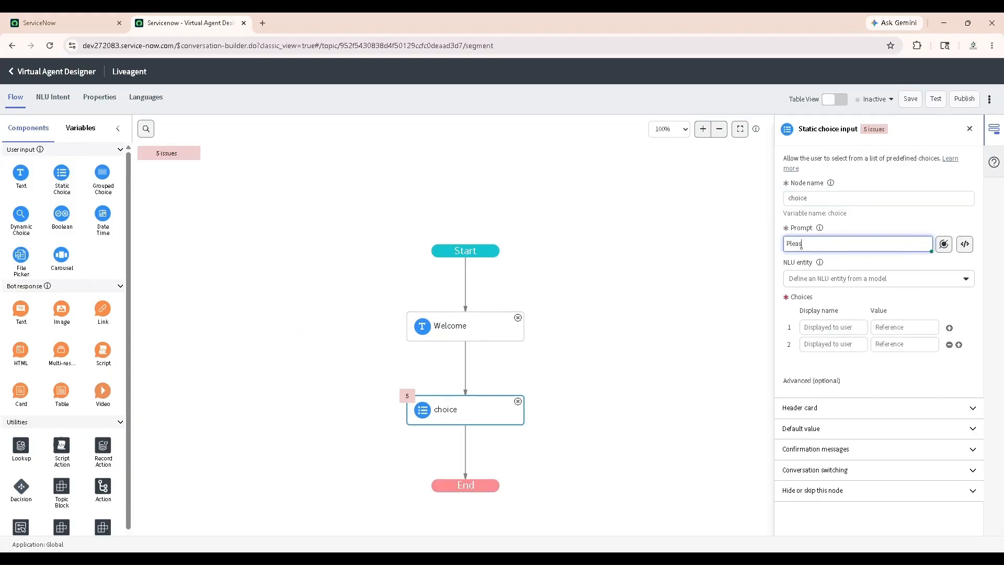
pyautogui.write('e select below option')
pyautogui.click(707, 332)
pyautogui.click(455, 412)
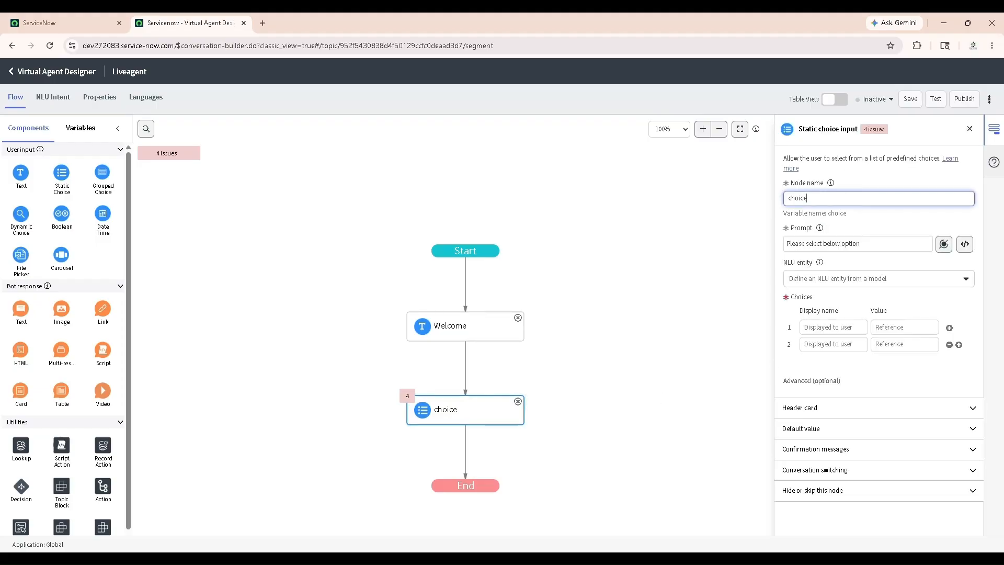
# Define Incident and Live Agent as the two options of the static choice node.
pyautogui.click(836, 328)
pyautogui.write('Incident')
pyautogui.click(828, 347)
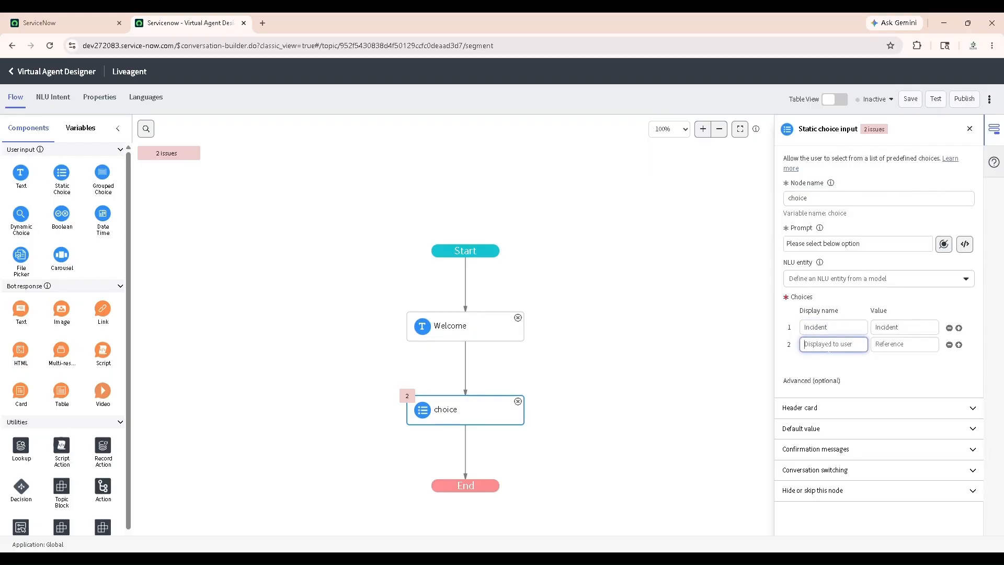
pyautogui.write('Live Agent')
pyautogui.click(842, 369)
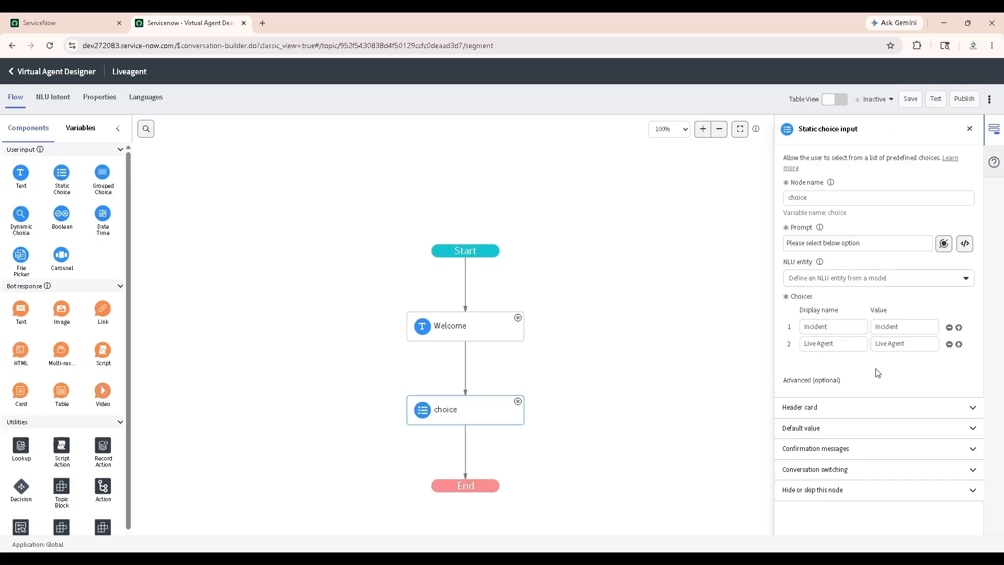
# Recheck the choice node's properties and save the topic.
pyautogui.click(842, 347)
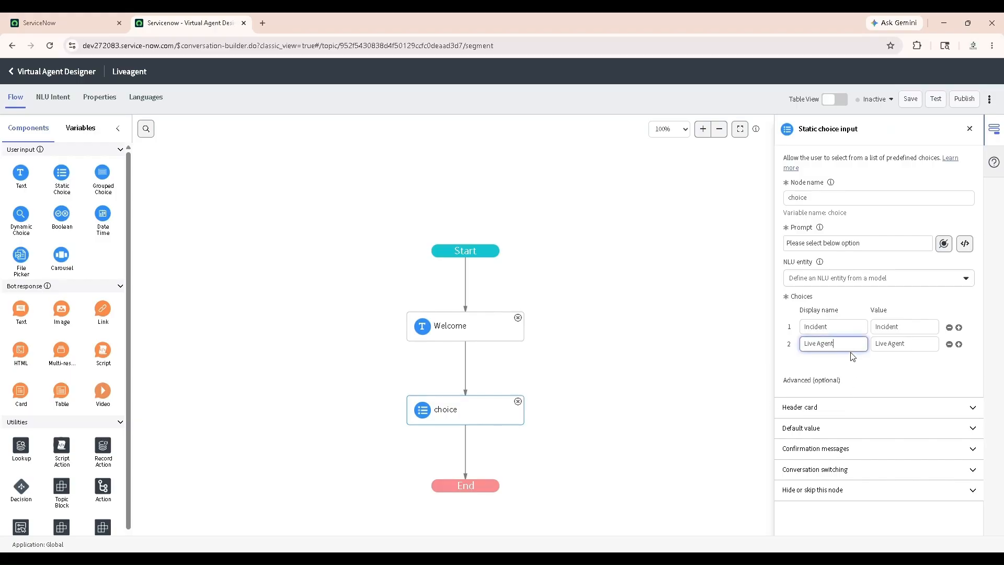
pyautogui.click(691, 388)
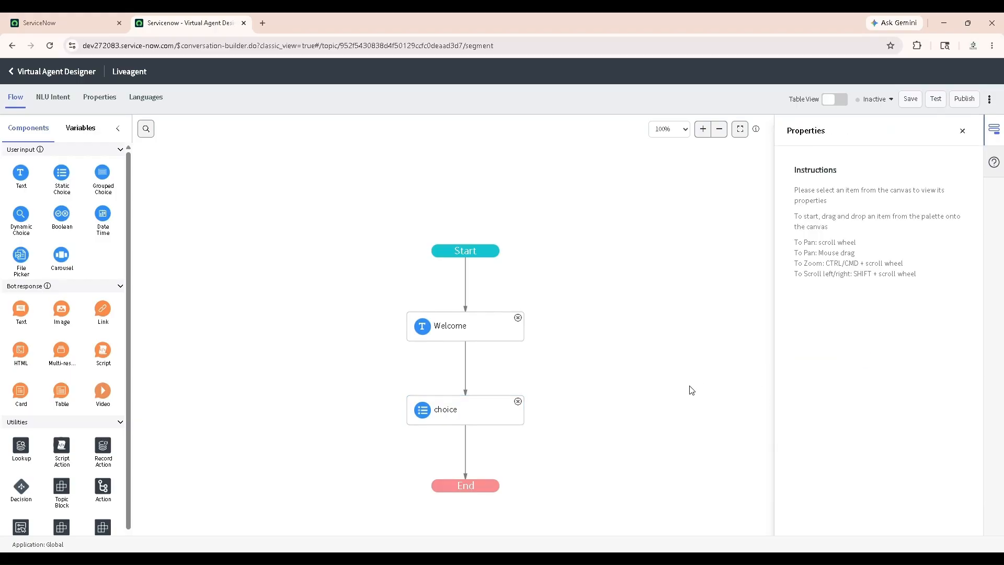
pyautogui.click(472, 425)
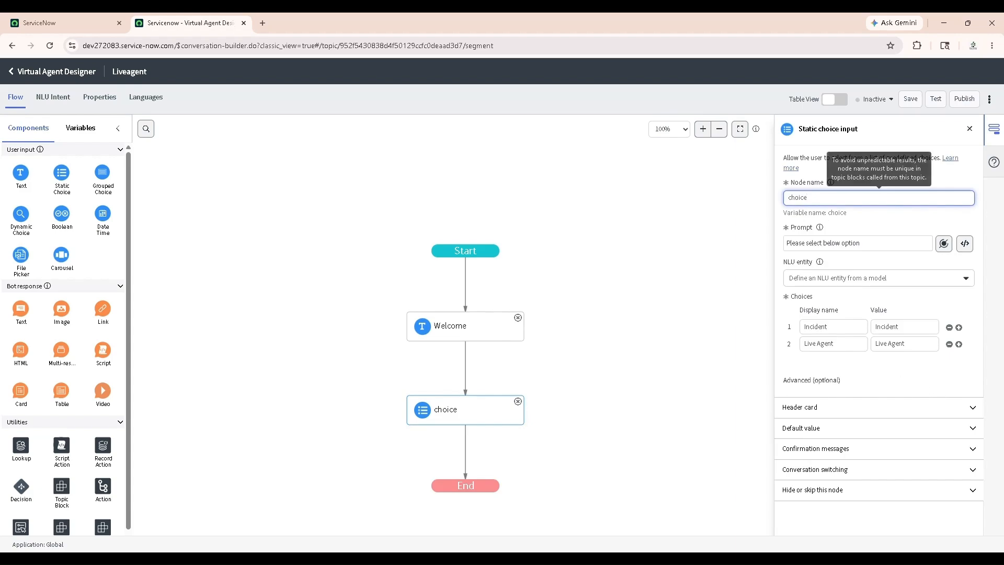
pyautogui.click(906, 104)
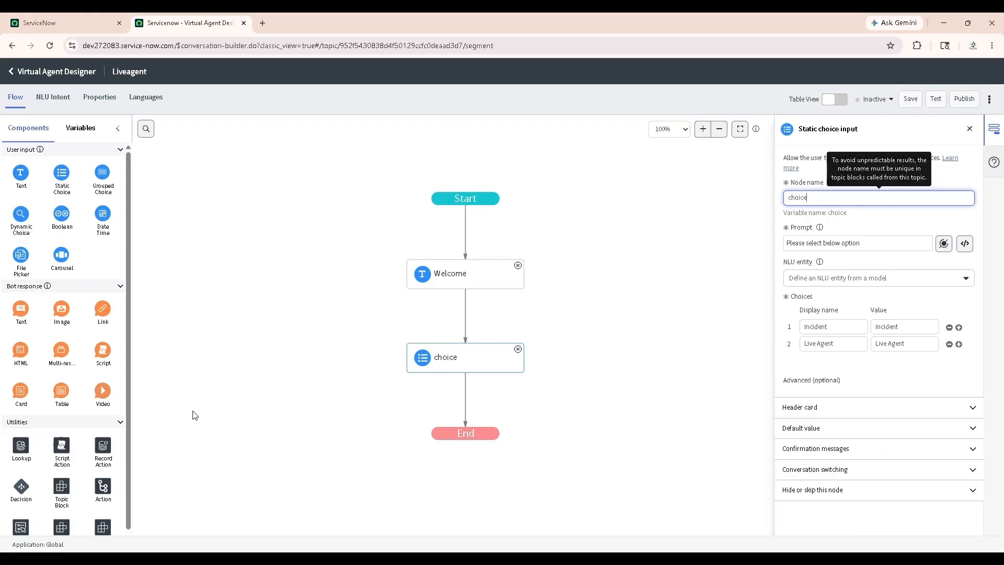
# Add a Decision utility below the choice node and give it a second branch.
pyautogui.scroll(-1, 63, 428)
pyautogui.moveTo(21, 437); pyautogui.dragTo(463, 407)
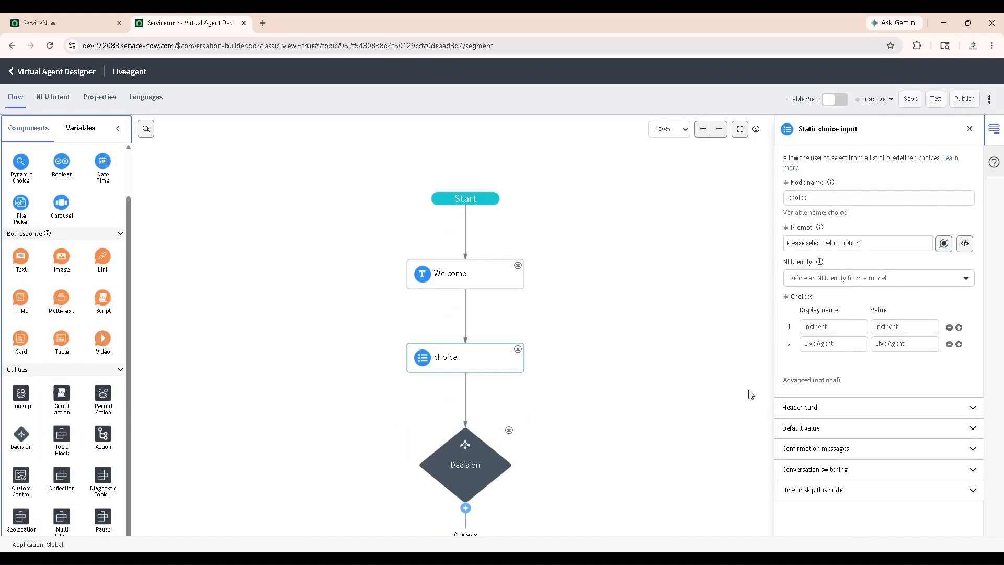
pyautogui.scroll(-2, 571, 399)
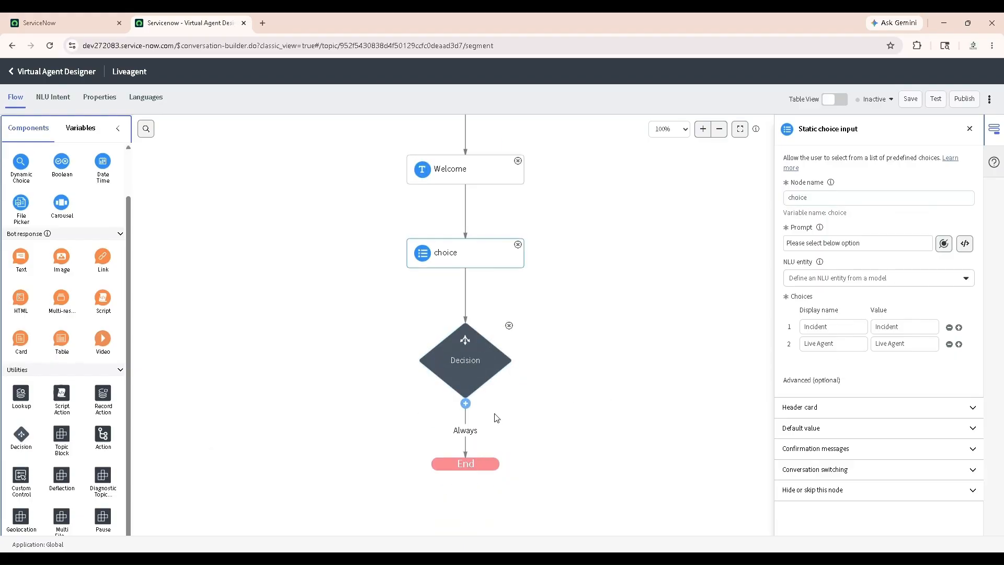
pyautogui.click(464, 404)
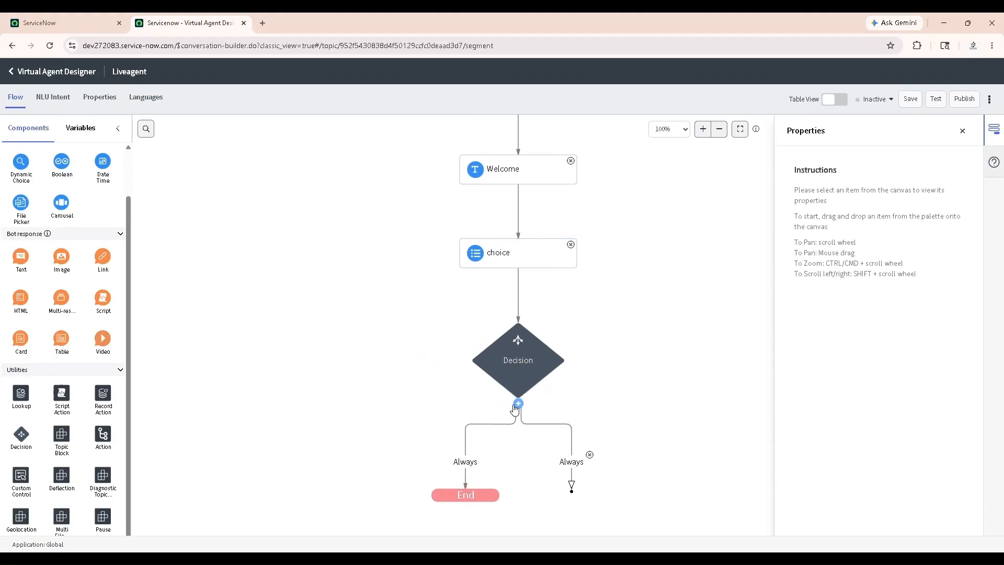
# Rename the decision's branch leading to End as Incident and set its condition to Choice is Incident.
pyautogui.click(467, 462)
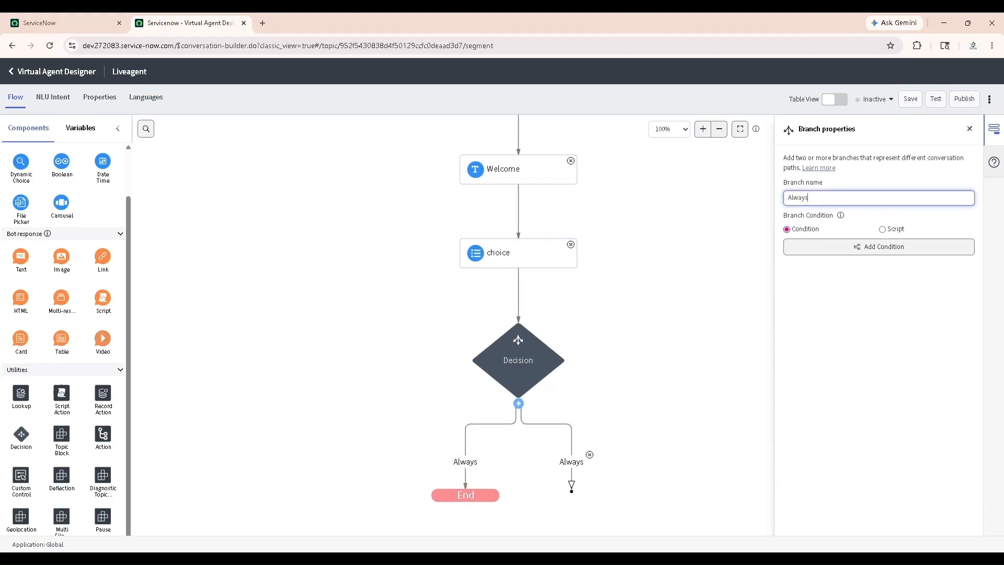
pyautogui.hotkey('ctrl', 'a')
pyautogui.press('BackSpace')
pyautogui.write('Incident')
pyautogui.click(859, 252)
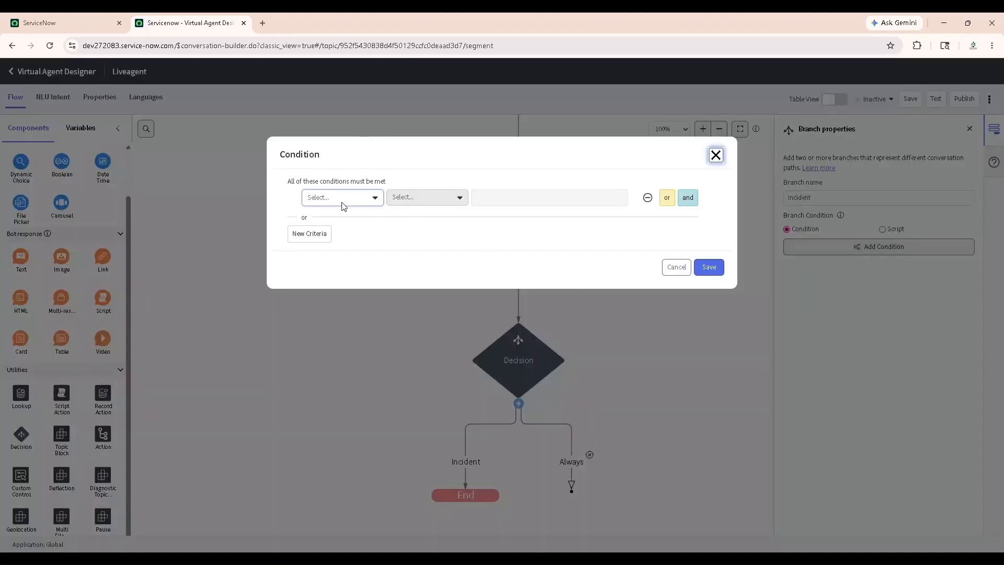
pyautogui.click(339, 200)
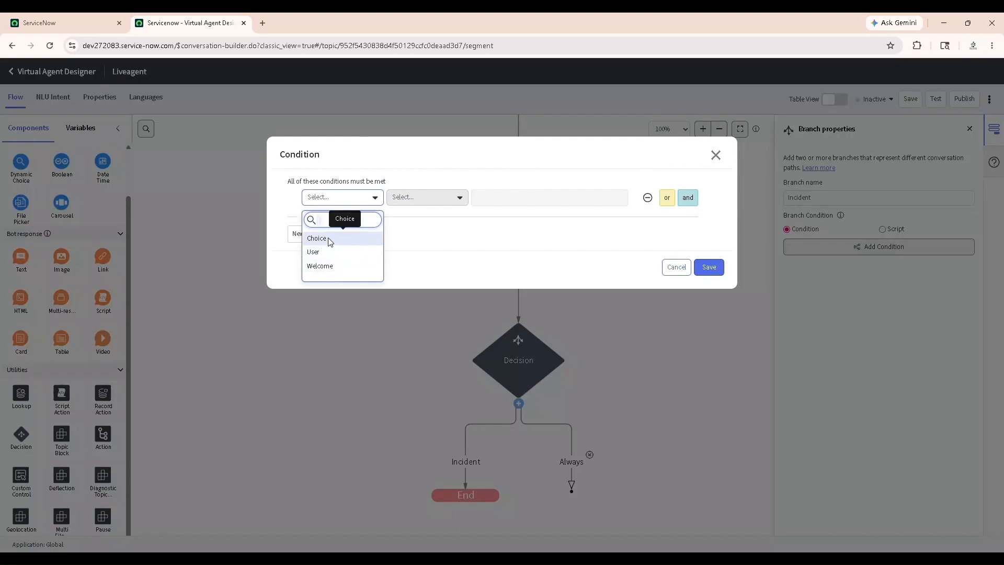
pyautogui.click(328, 237)
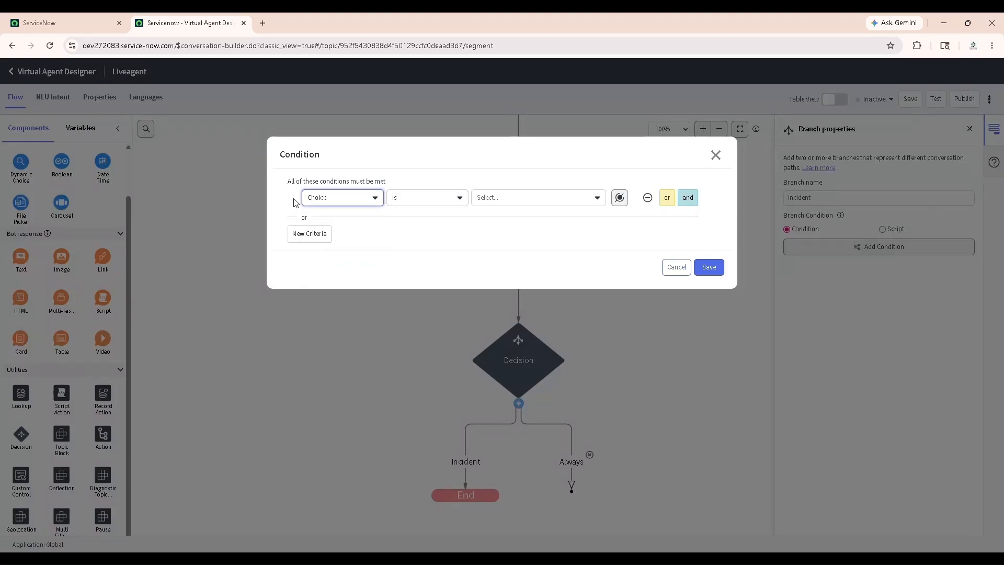
pyautogui.click(539, 197)
pyautogui.click(505, 239)
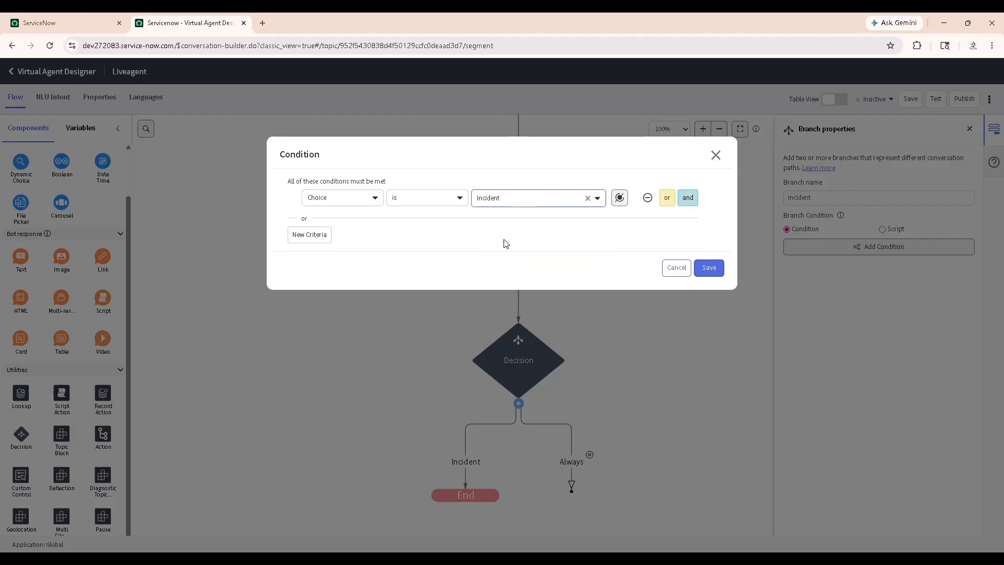
pyautogui.click(708, 267)
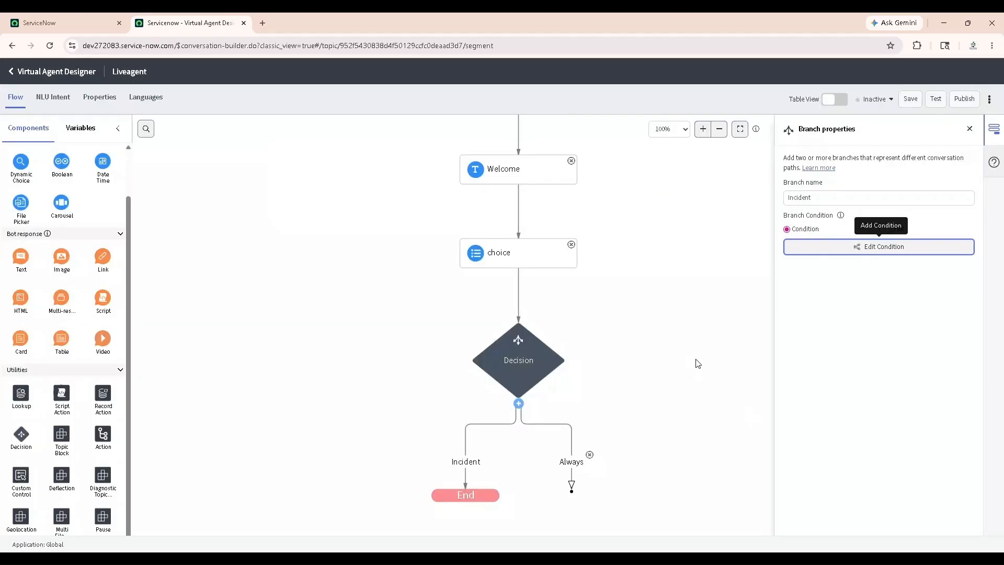
# Rename the decision's remaining Always branch as Live Agent and set its condition to Choice is Live Agent.
pyautogui.click(570, 467)
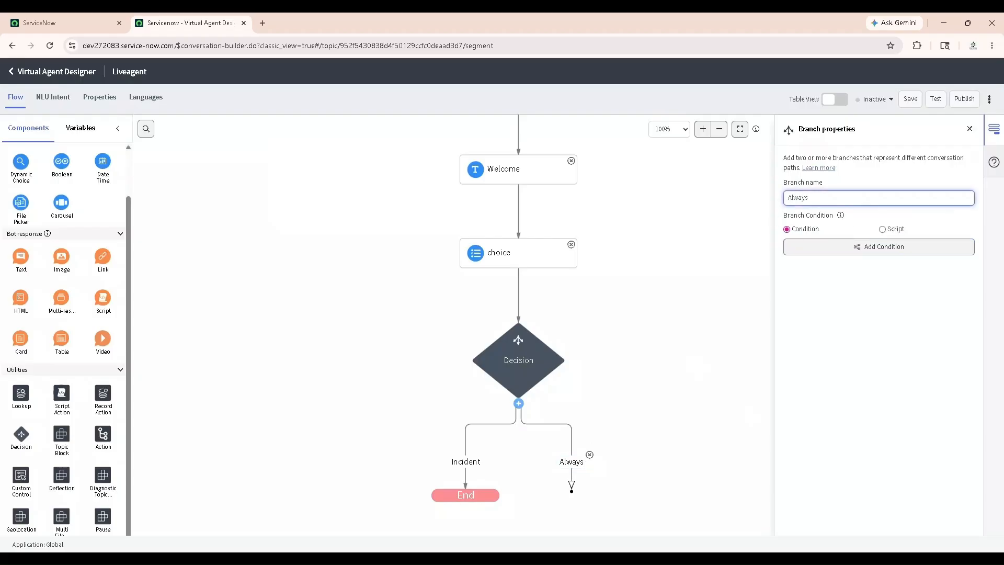
pyautogui.write('Live Agent')
pyautogui.hotkey('ctrl', 'shift', 'Left')
pyautogui.press('Right')
pyautogui.click(861, 253)
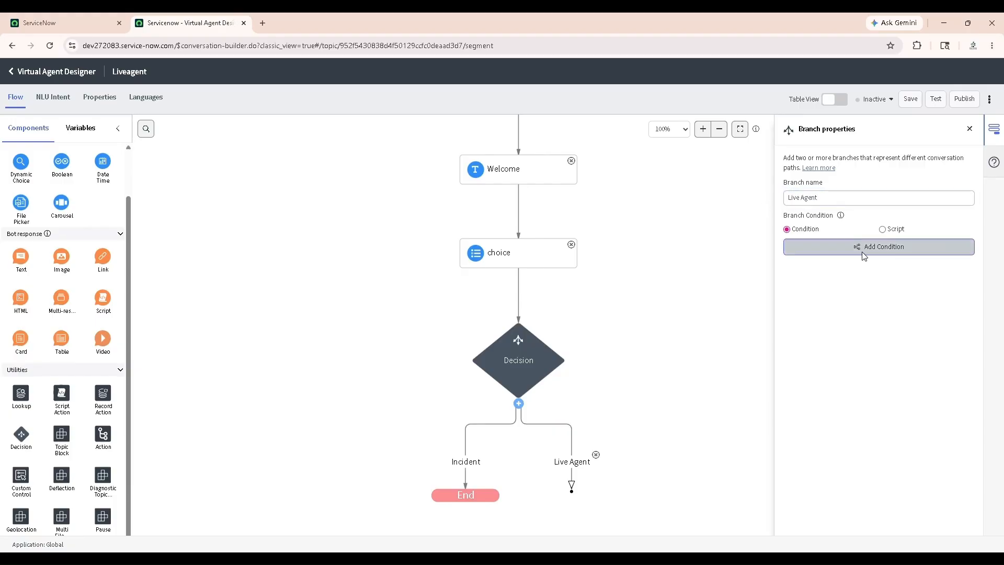
pyautogui.click(349, 199)
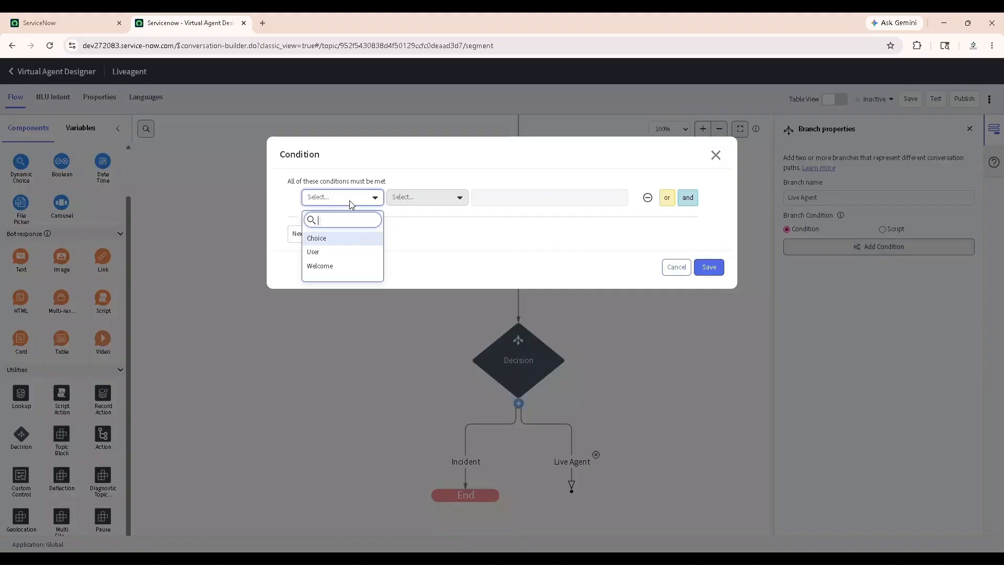
pyautogui.click(339, 238)
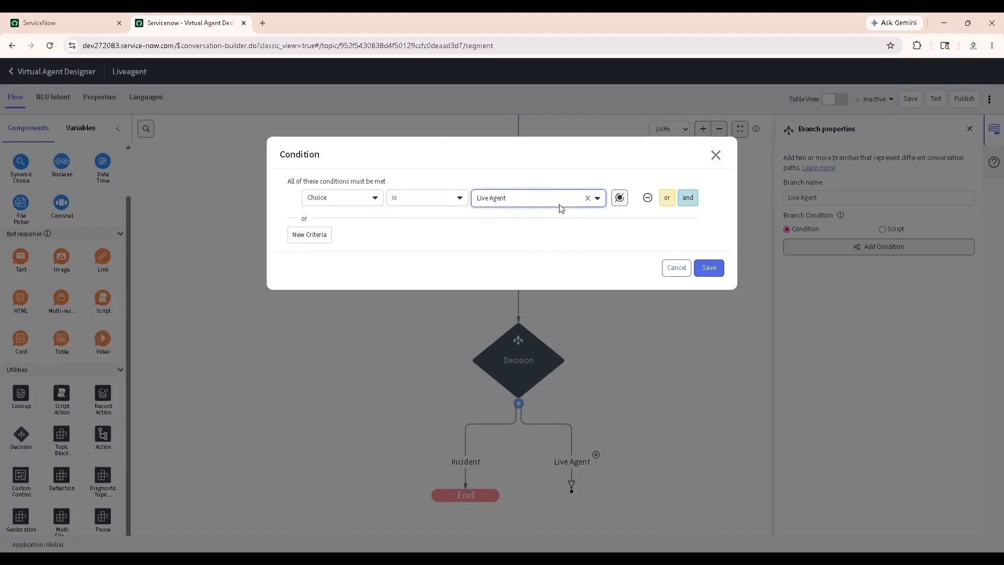
pyautogui.click(709, 268)
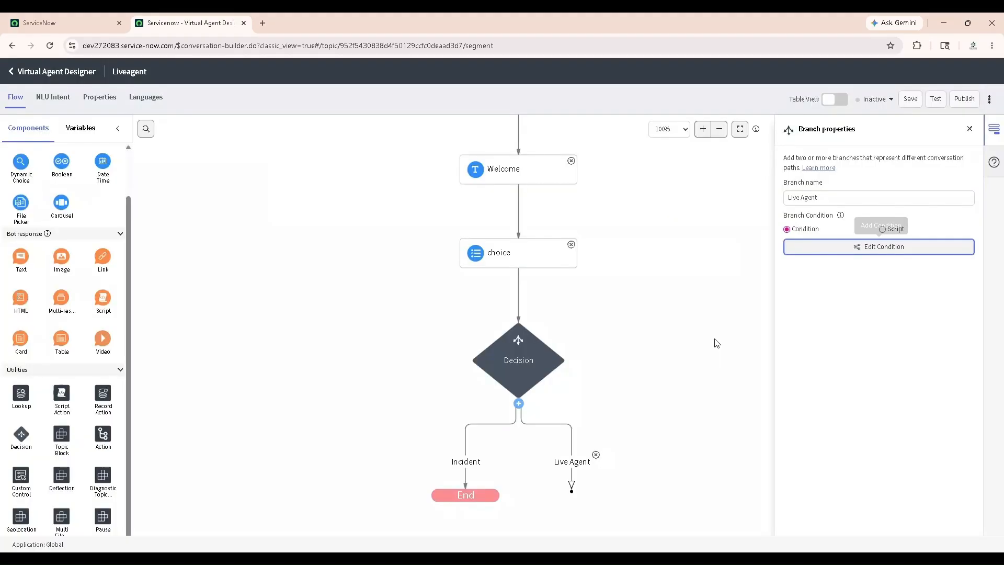
# Add a Topic Block named Liveagent on the Live Agent branch, using the Transfer to Live Agent topic block.
pyautogui.scroll(-4, 671, 333)
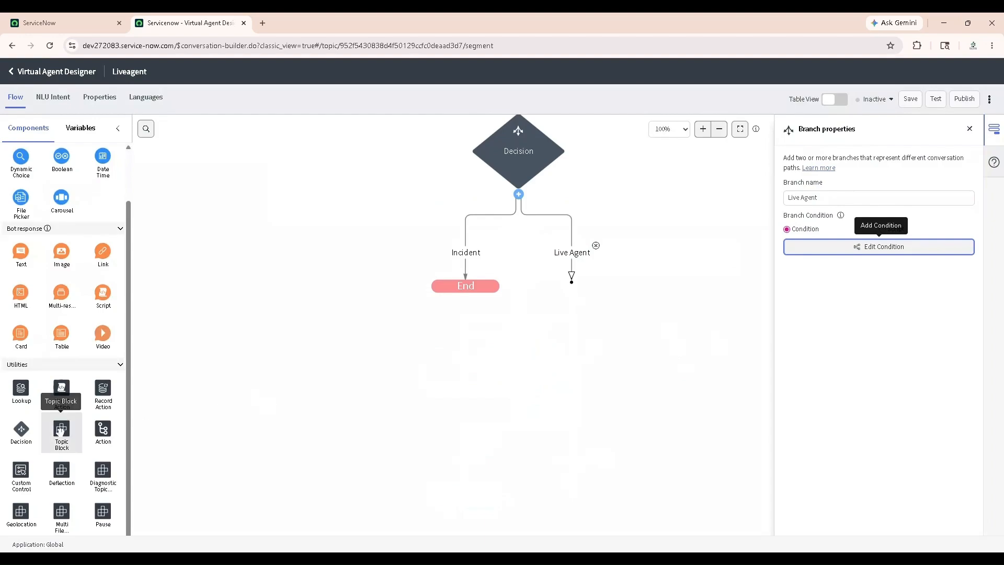
pyautogui.moveTo(60, 437); pyautogui.dragTo(599, 299)
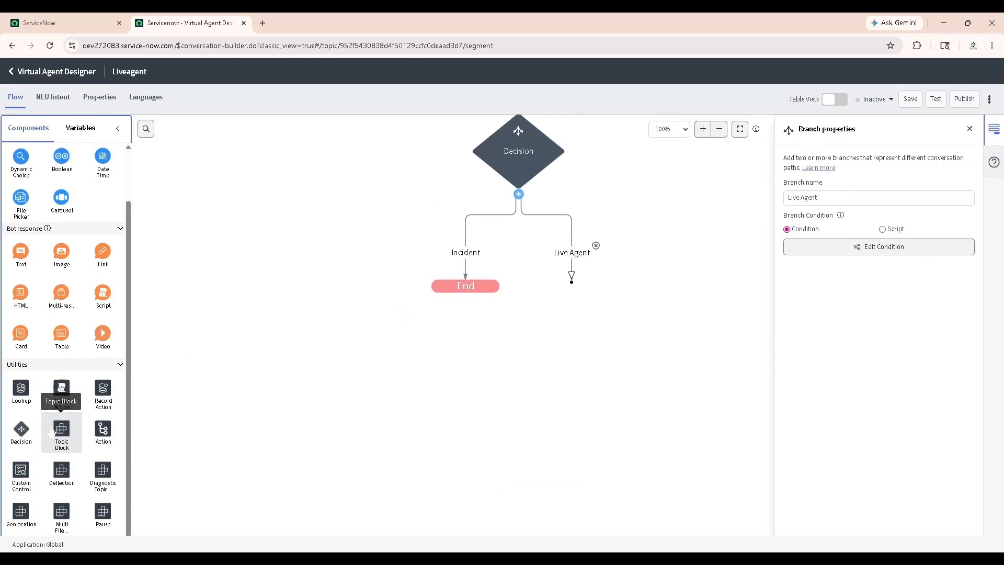
pyautogui.moveTo(58, 433); pyautogui.dragTo(571, 289)
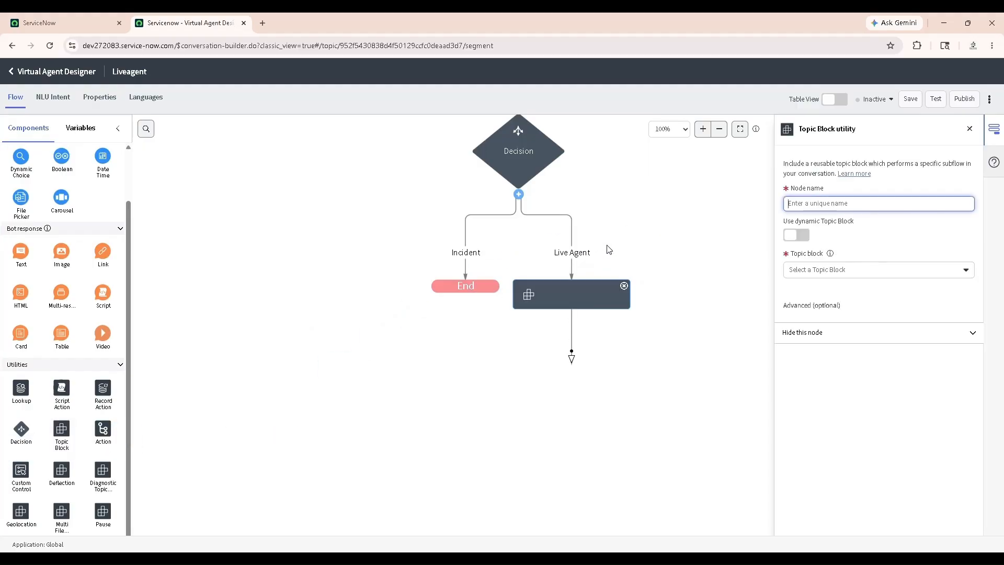
pyautogui.click(788, 203)
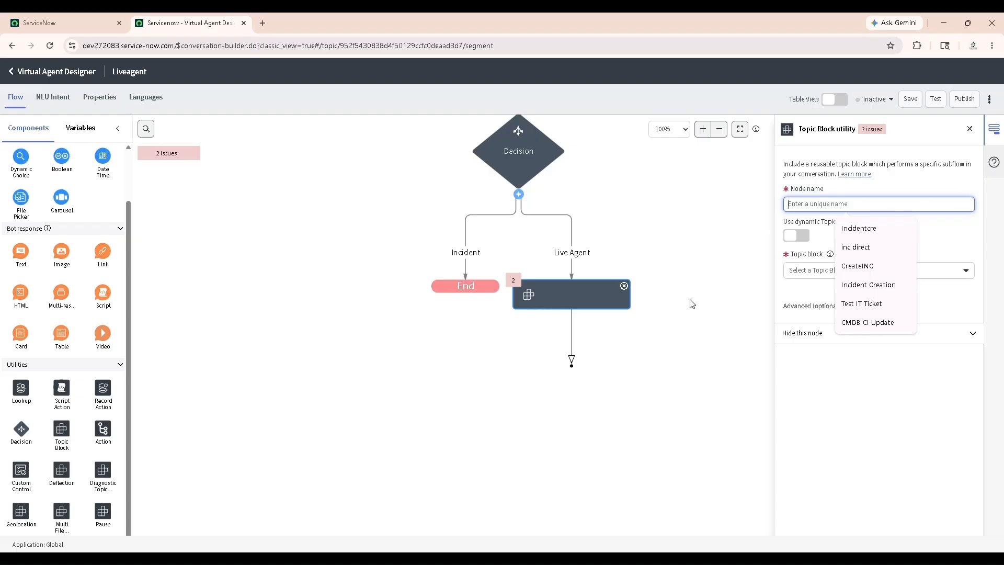
pyautogui.write('Liveagent')
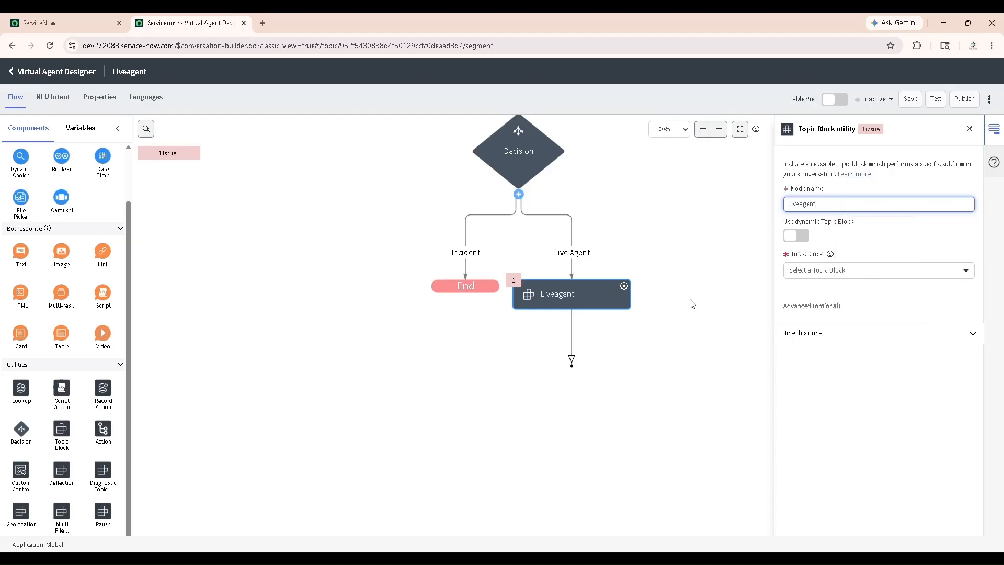
pyautogui.click(860, 272)
pyautogui.write('live')
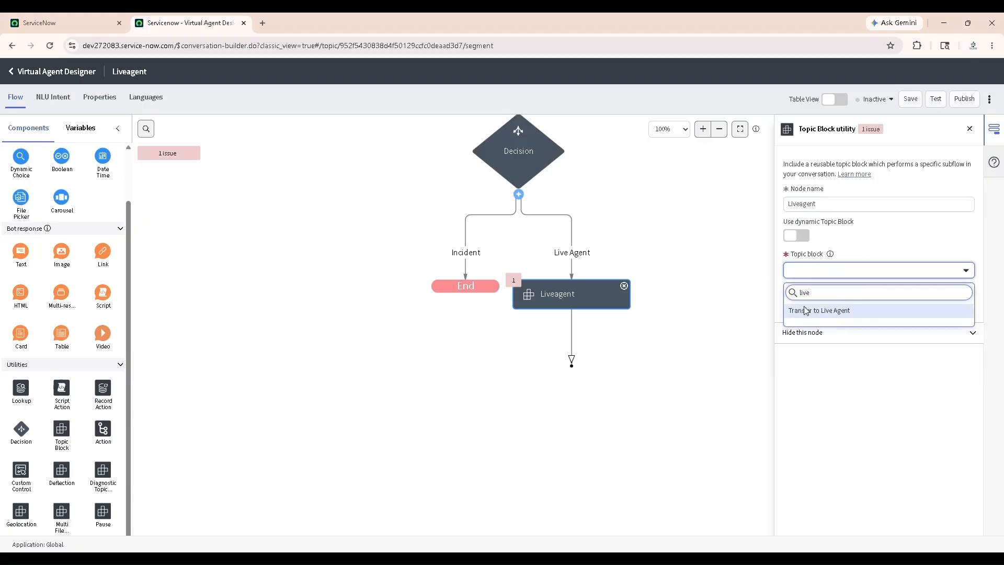
pyautogui.click(805, 310)
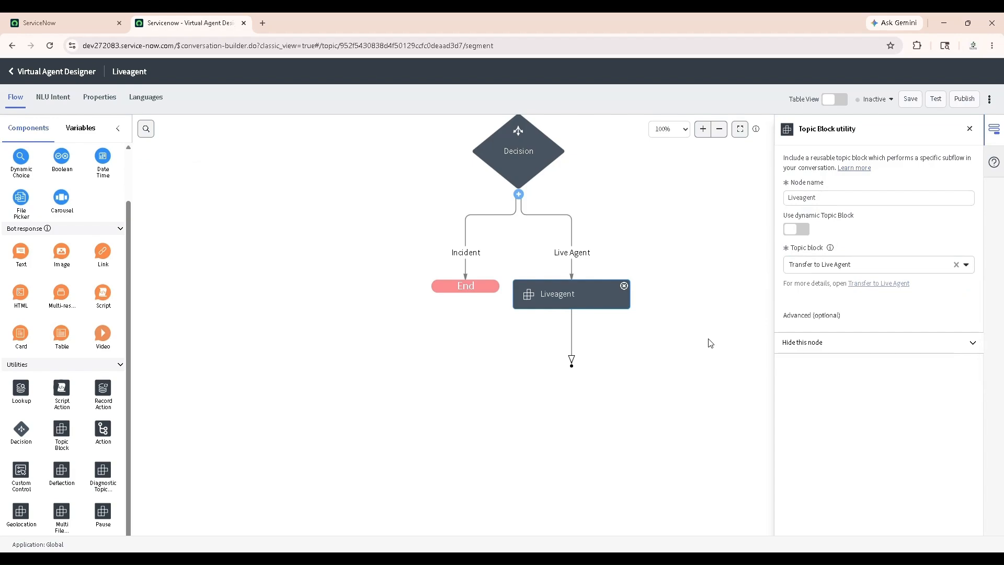
# Connect the open end of the Liveagent topic block to the End node.
pyautogui.click(666, 363)
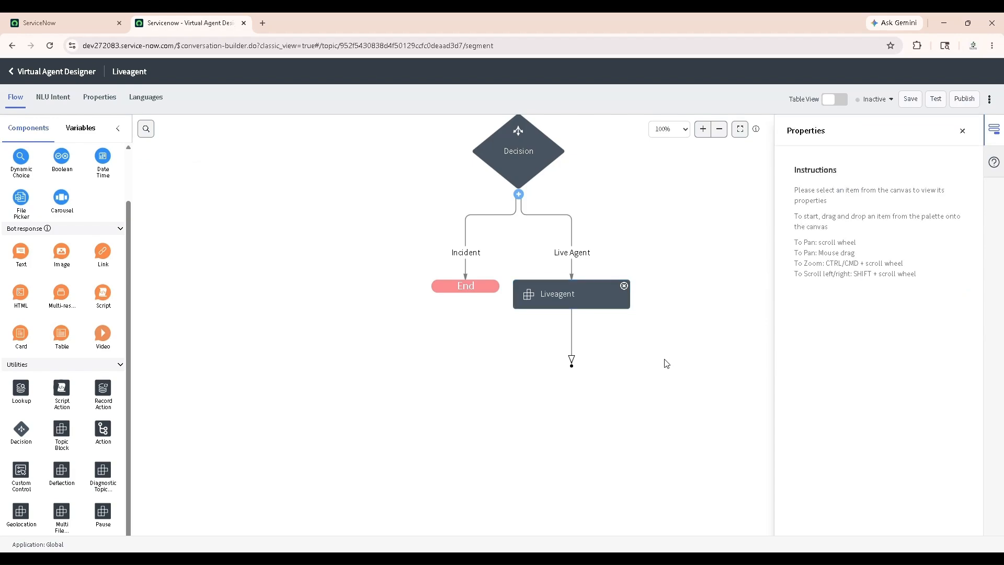
pyautogui.click(582, 303)
pyautogui.moveTo(571, 365); pyautogui.dragTo(469, 288)
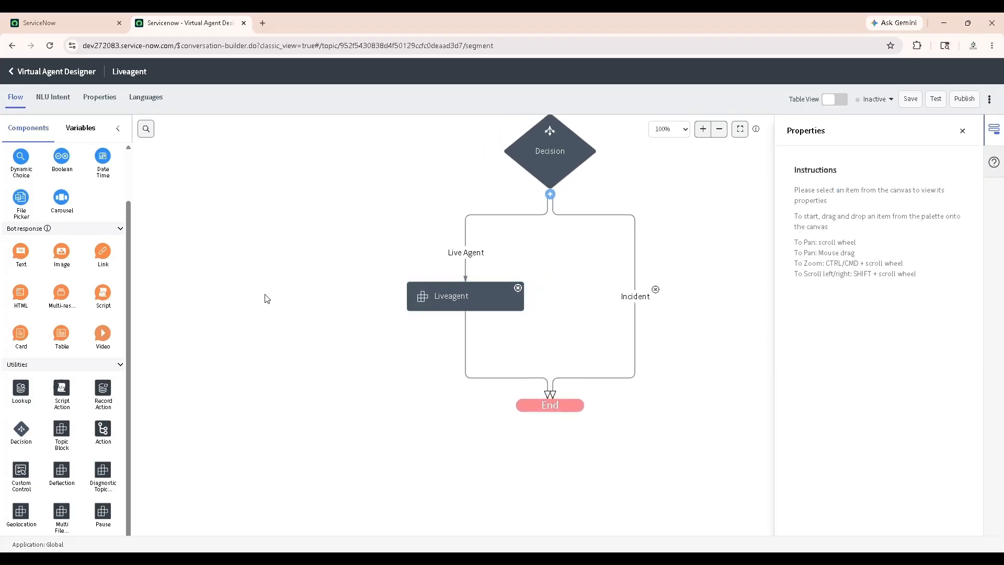
# Save and publish the Liveagent topic.
pyautogui.scroll(3, 662, 251)
pyautogui.scroll(-2, 661, 251)
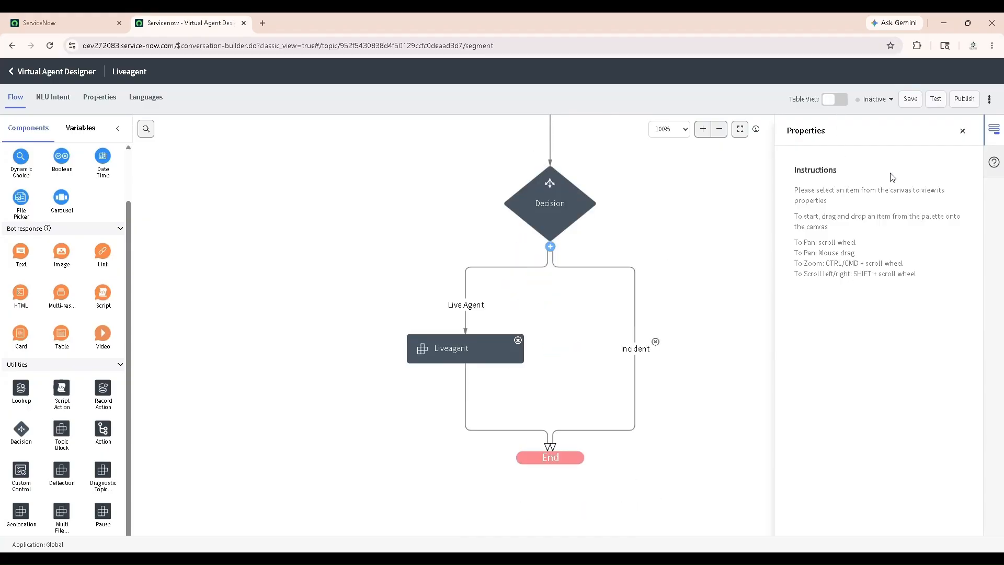
pyautogui.click(907, 102)
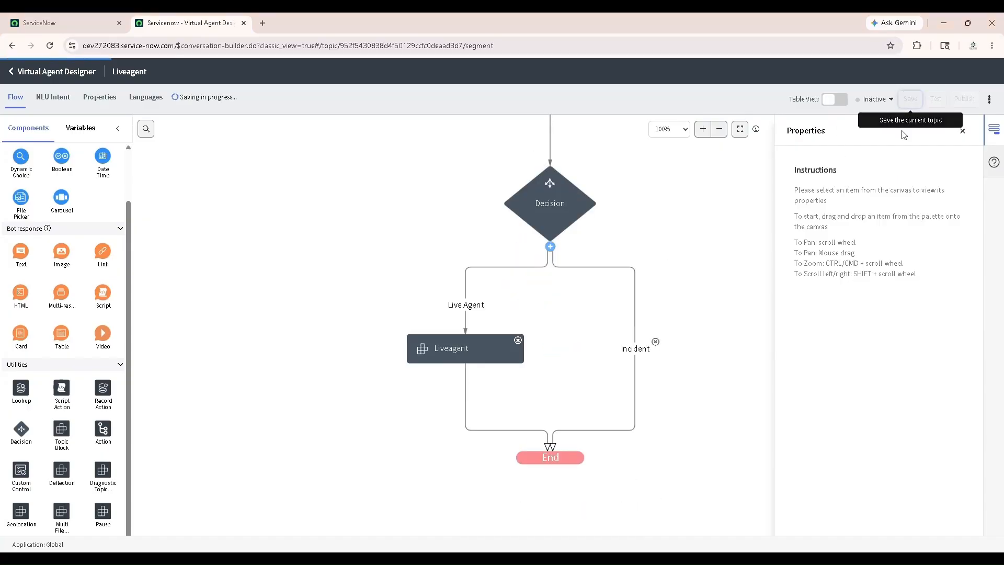
pyautogui.click(961, 99)
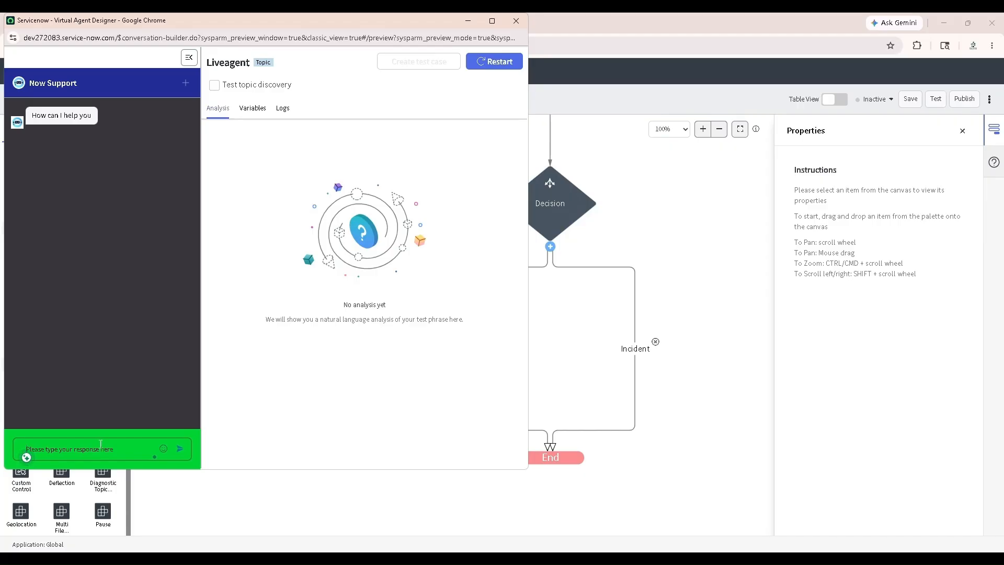
# Test the topic with "hello I need to connect with agent desk", choose Live Agent, answer Yes, and close the preview.
pyautogui.write('he')
pyautogui.write('agent desk')
pyautogui.press('Return')
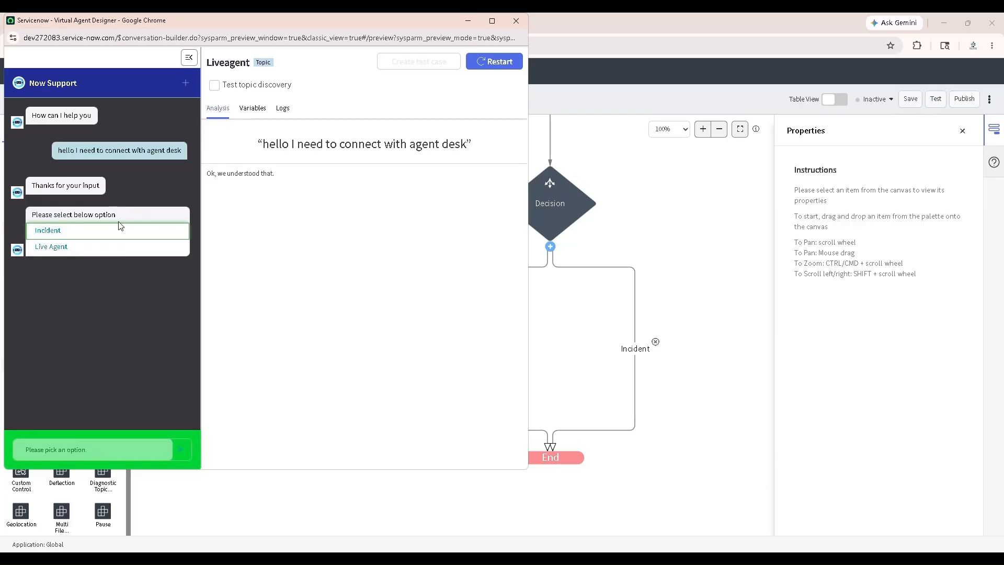
pyautogui.click(59, 247)
pyautogui.hotkey('alt', 'Tab')
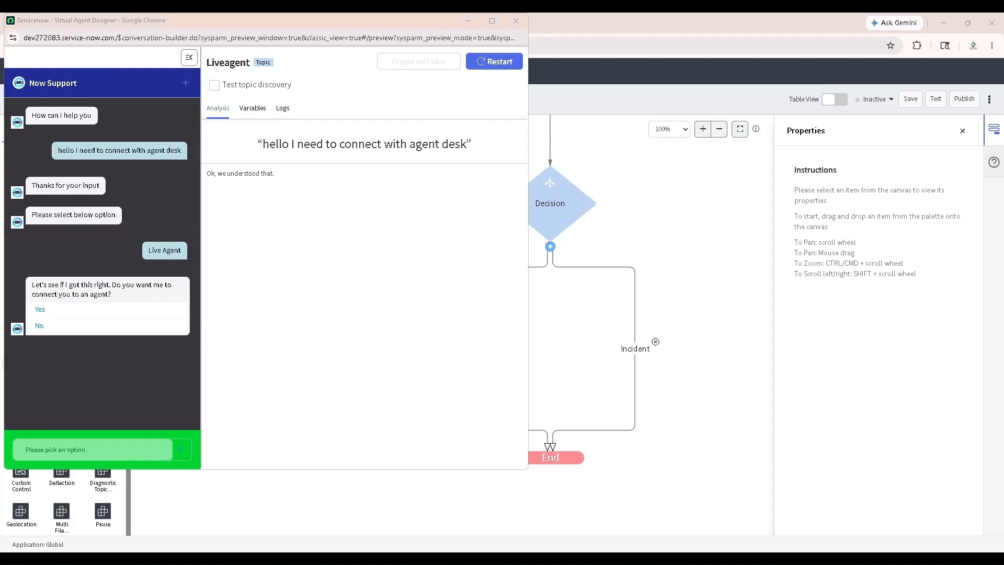
pyautogui.click(75, 314)
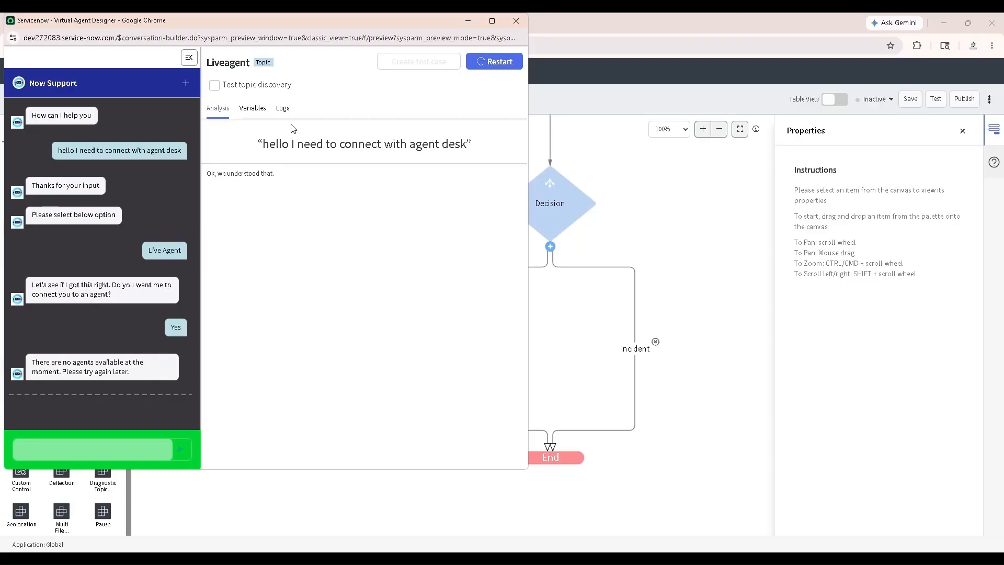
pyautogui.click(515, 22)
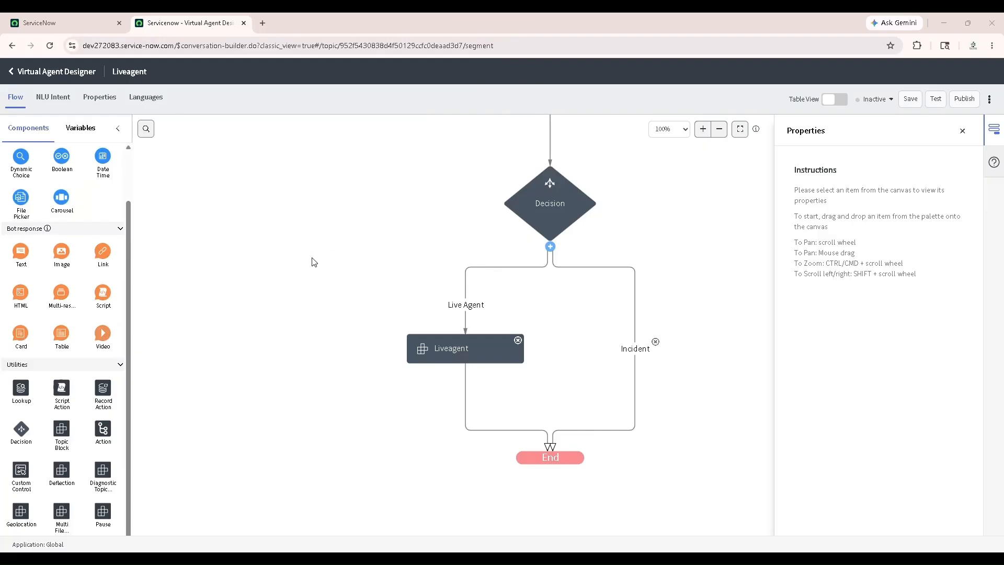
# Open Service Operations Workspace from the main ServiceNow page and switch to it.
pyautogui.click(66, 23)
pyautogui.click(117, 81)
pyautogui.click(244, 71)
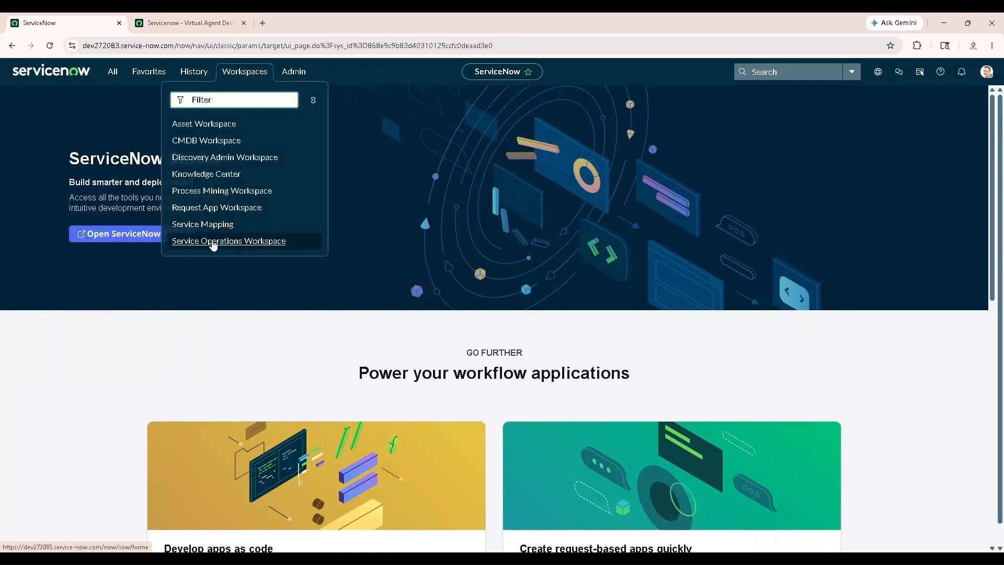
pyautogui.click(213, 242)
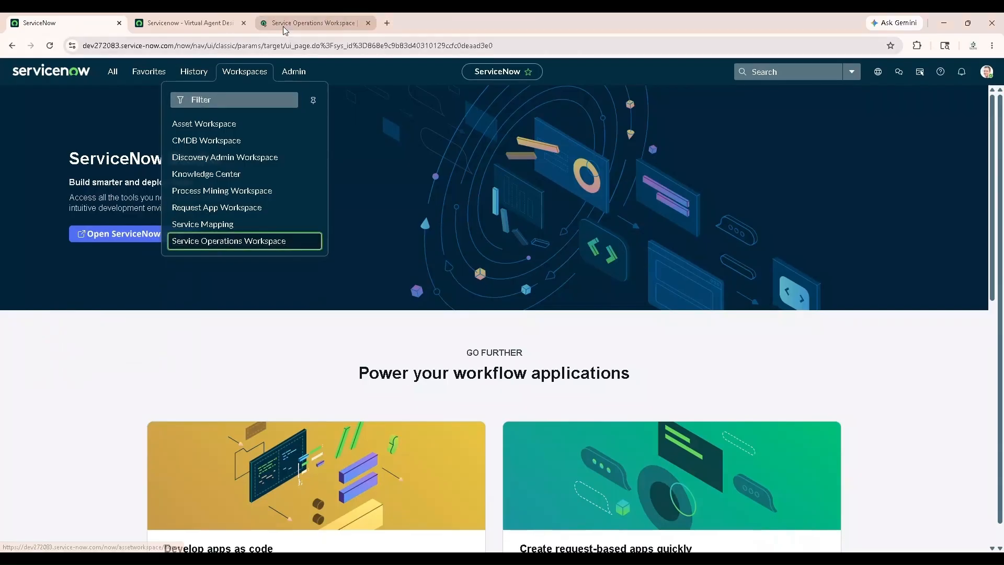
pyautogui.click(283, 26)
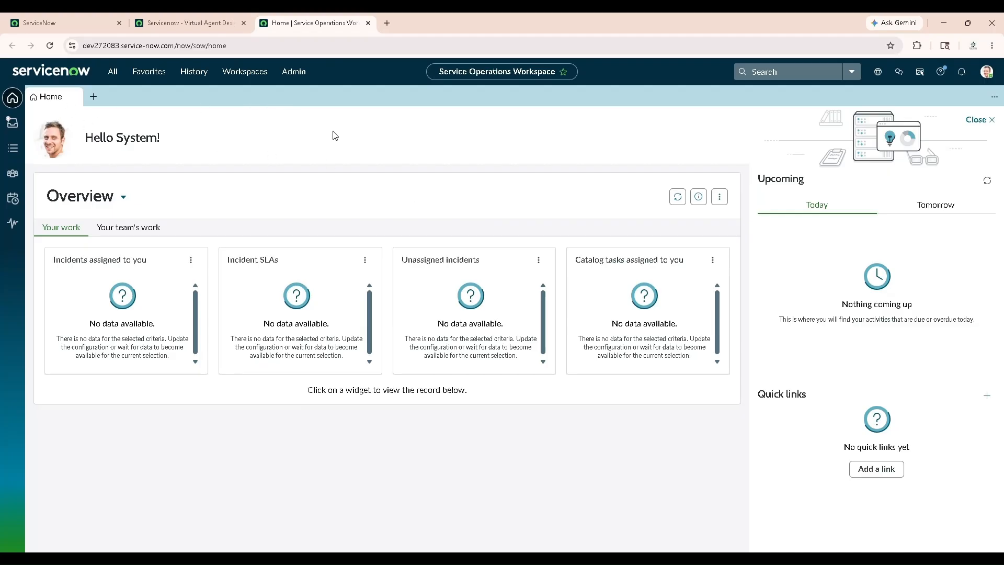
# Open the Inbox in Service Operations Workspace and view the available agent status options.
pyautogui.click(11, 125)
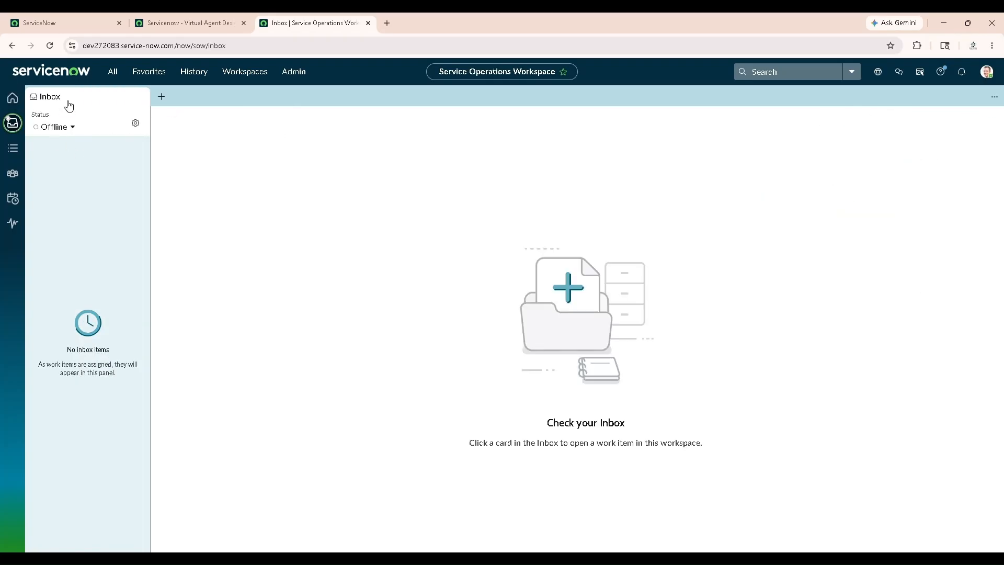
pyautogui.click(62, 127)
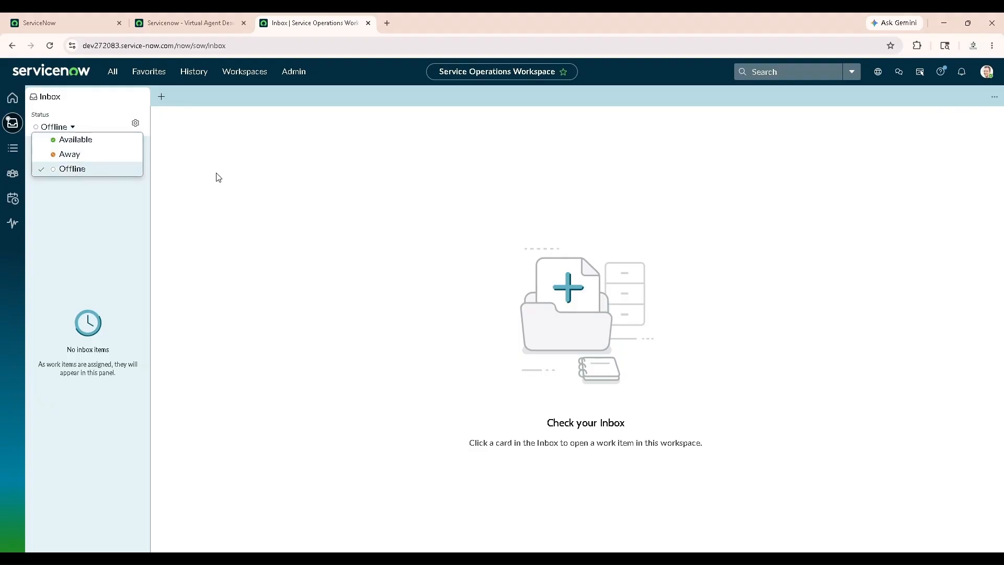
pyautogui.click(202, 200)
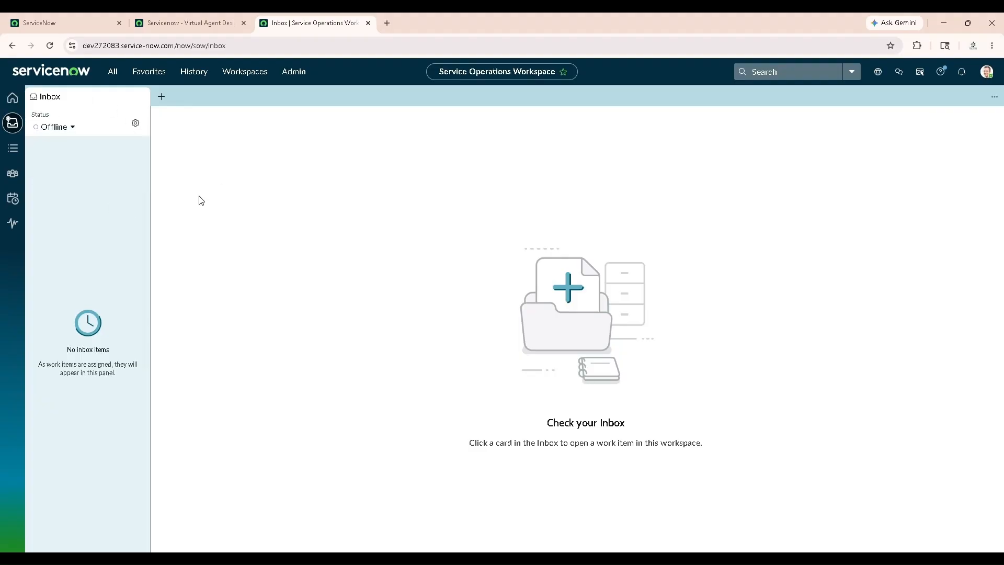
# From the main ServiceNow page, find "roles" and open the Users and Groups Roles list in a new browser tab.
pyautogui.click(74, 29)
pyautogui.click(114, 76)
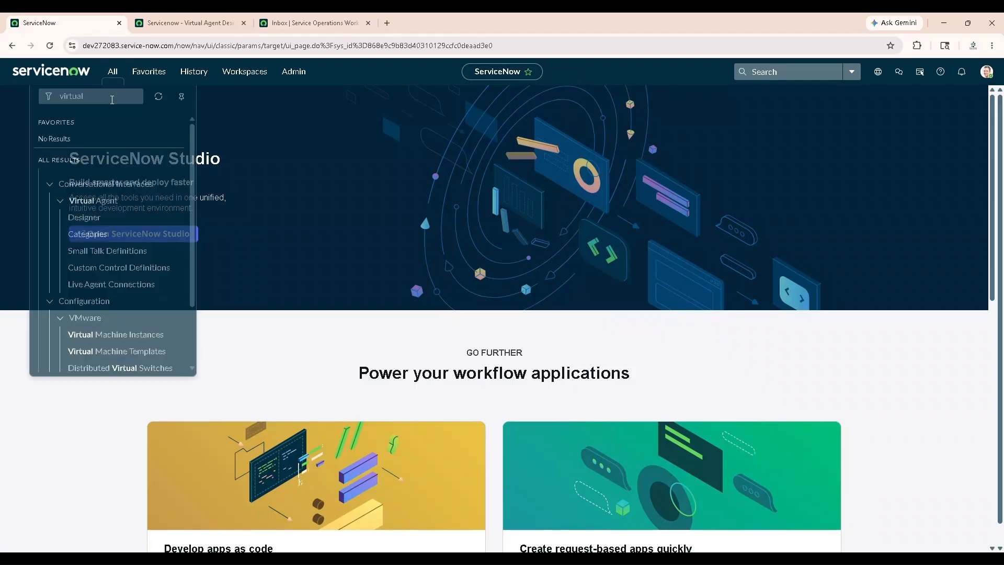
pyautogui.hotkey('ctrl', 'a')
pyautogui.write('r')
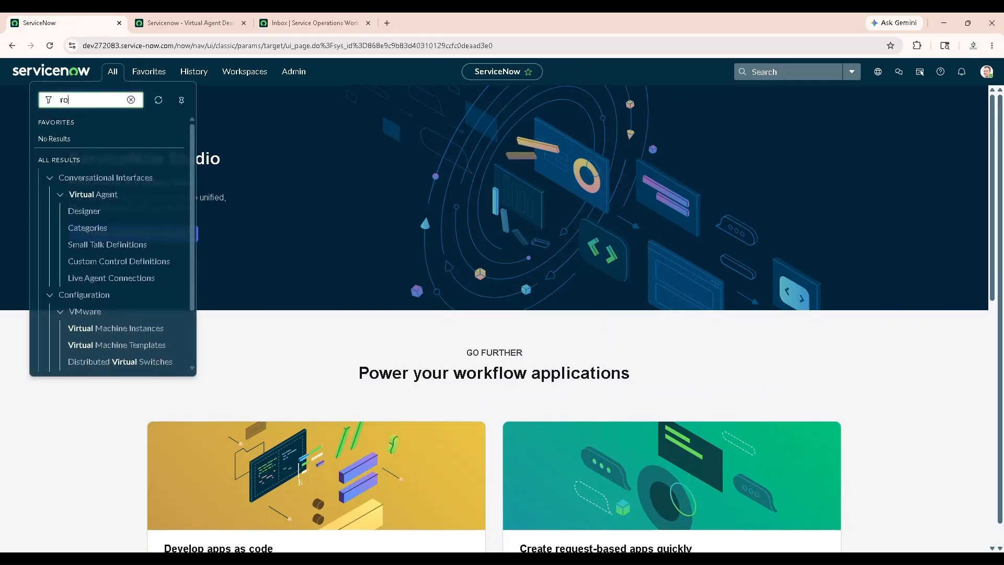
pyautogui.scroll(-3, 81, 271)
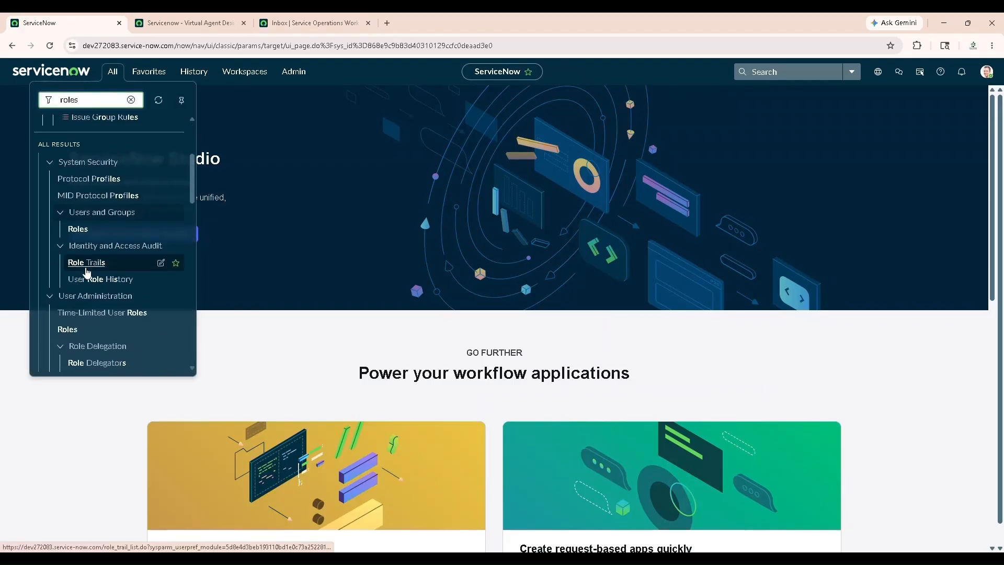
pyautogui.scroll(-2, 83, 277)
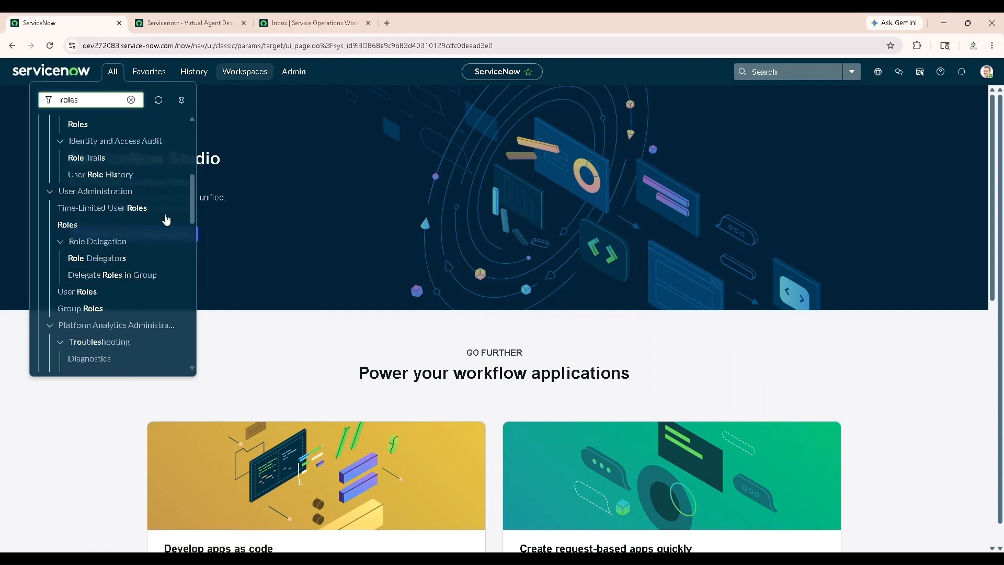
pyautogui.scroll(1, 93, 217)
pyautogui.scroll(2, 94, 217)
pyautogui.middleClick(84, 228)
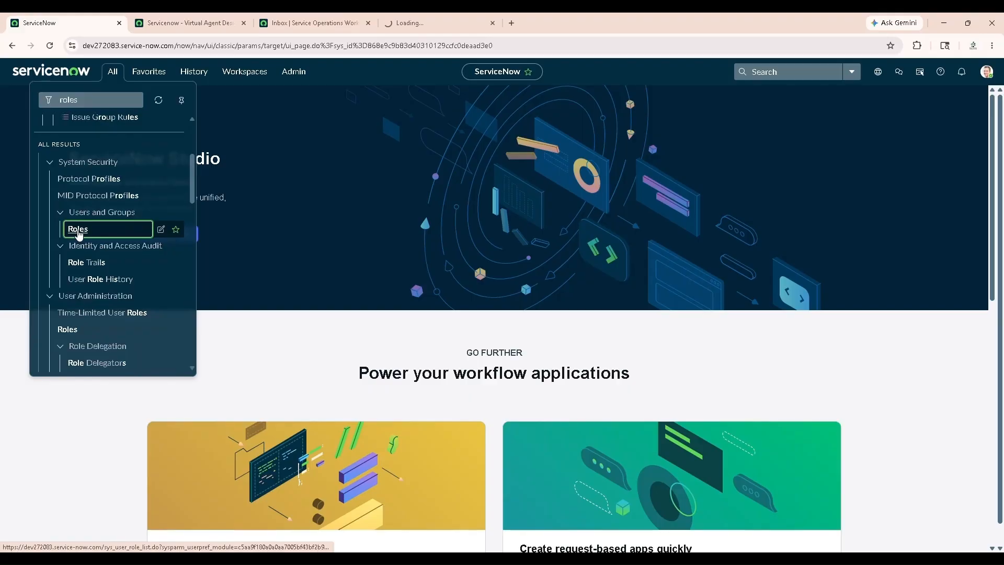
pyautogui.click(454, 27)
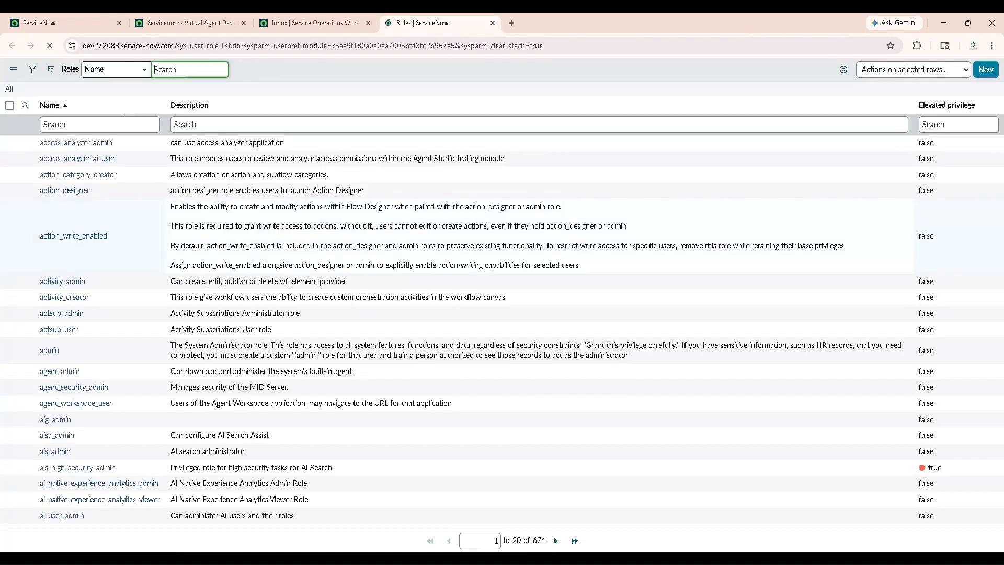
# Filter the role names with "*agent" and highlight the rows from agent_workspace_user to interaction_agent.
pyautogui.click(119, 127)
pyautogui.write('*agent')
pyautogui.press('Return')
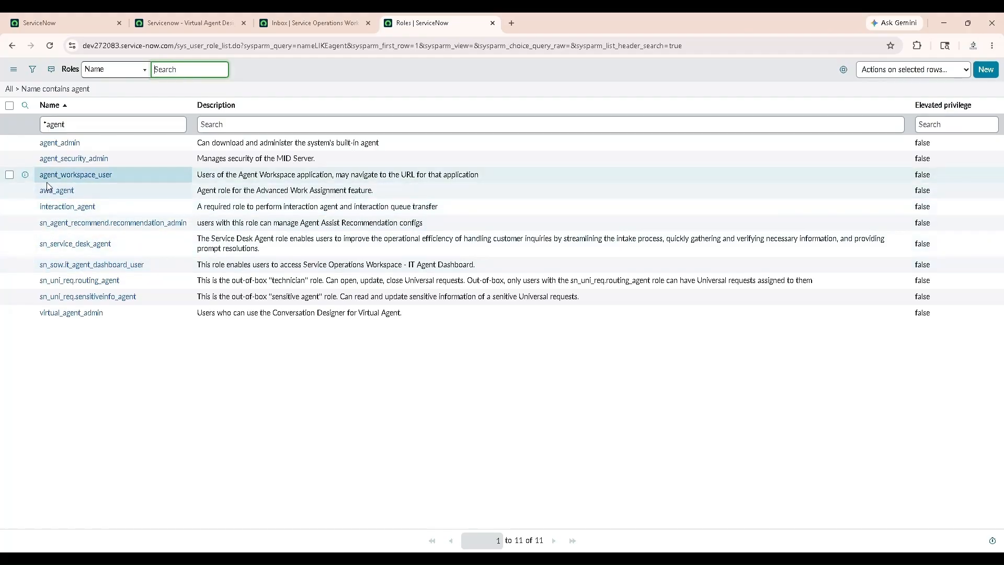
pyautogui.moveTo(124, 175); pyautogui.dragTo(125, 203)
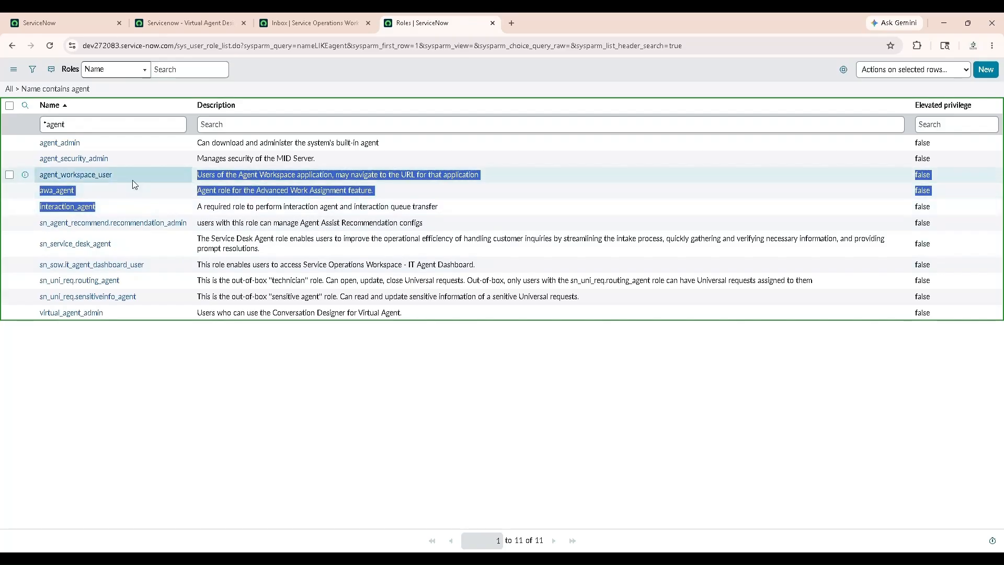
pyautogui.hotkey('ctrl', 'shift', 'Tab')
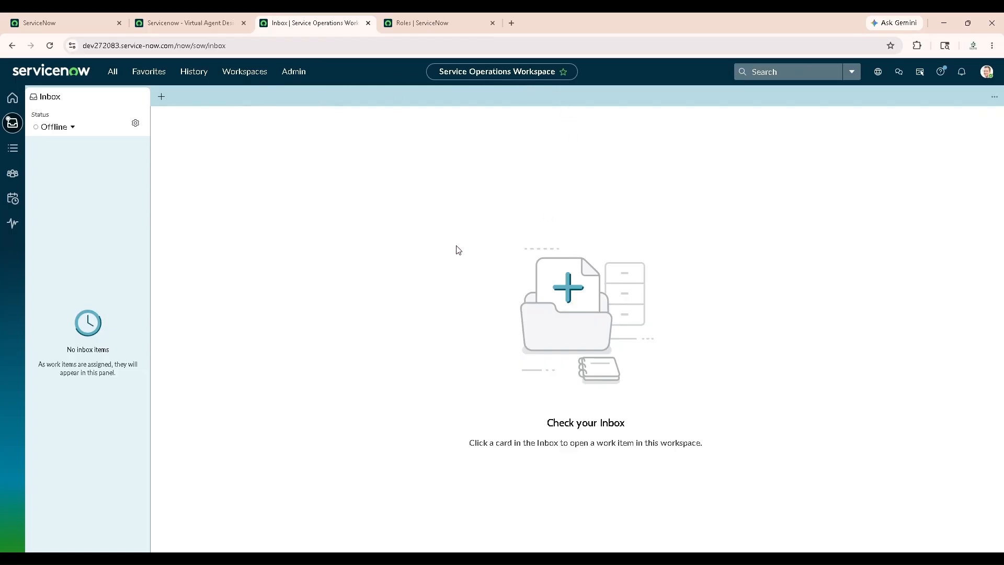
pyautogui.click(187, 24)
pyautogui.click(314, 23)
pyautogui.click(413, 23)
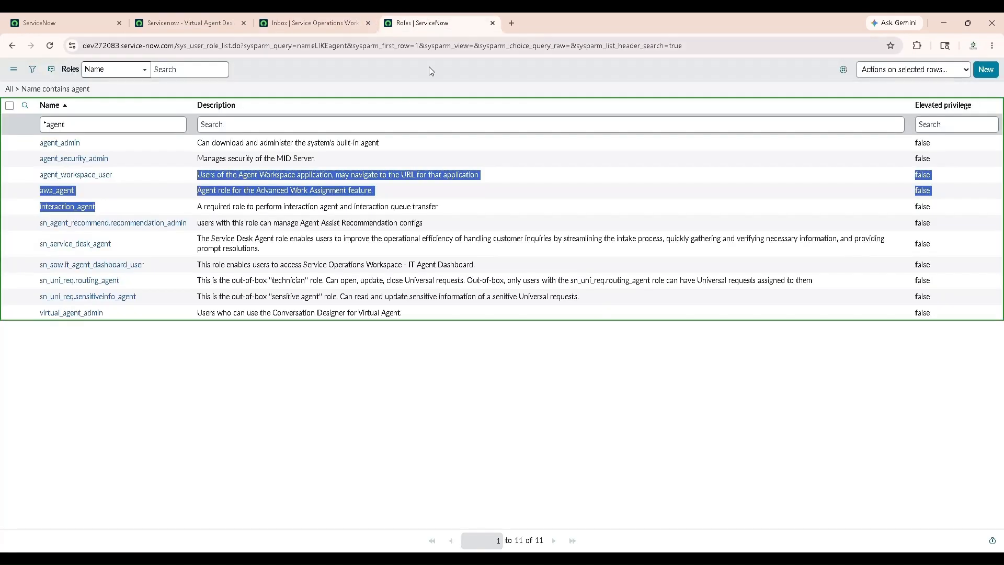
# From the main ServiceNow page, impersonate the test agent by entering the agent's user name.
pyautogui.click(31, 23)
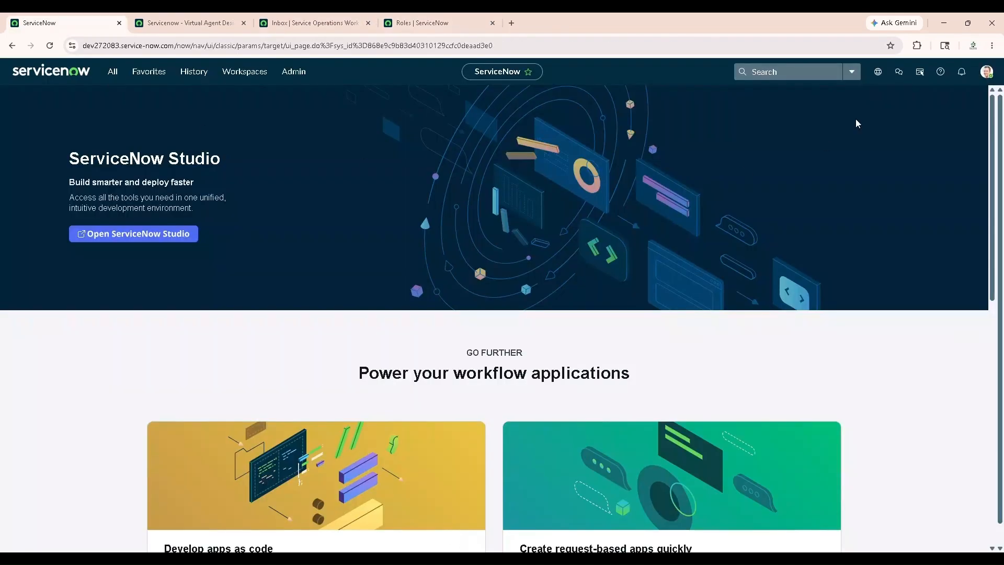
pyautogui.click(987, 72)
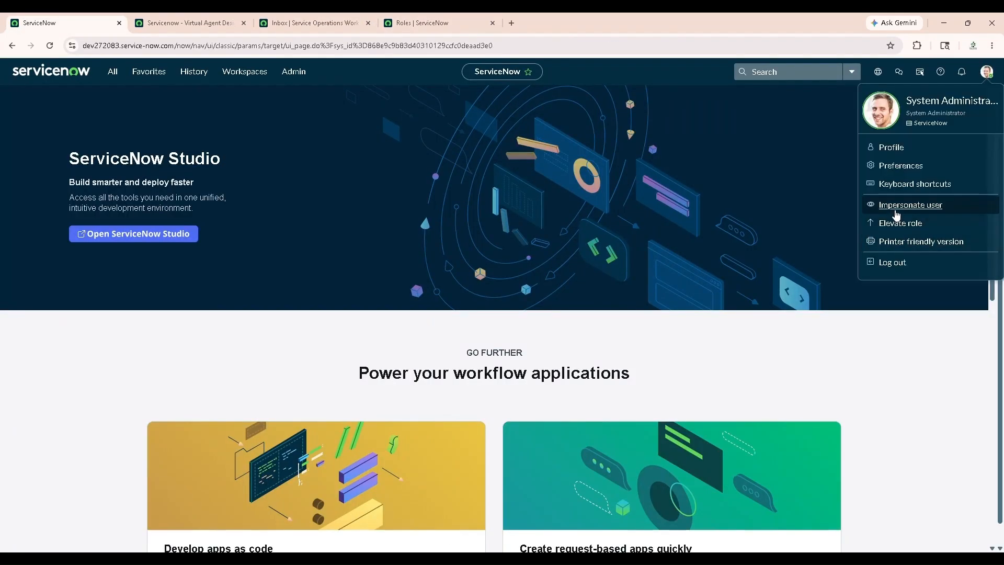
pyautogui.click(888, 204)
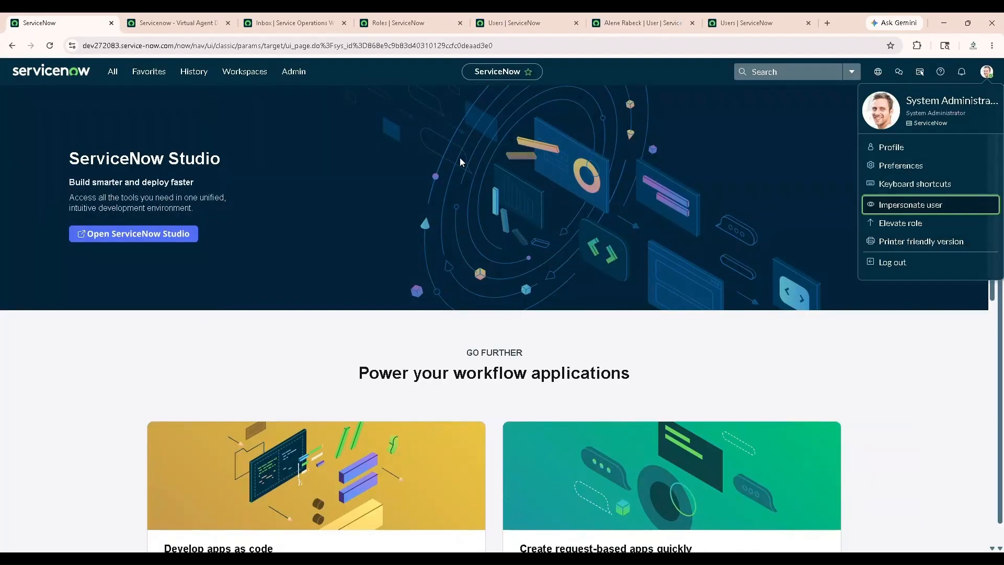
pyautogui.click(889, 205)
pyautogui.write('alene.rabeck')
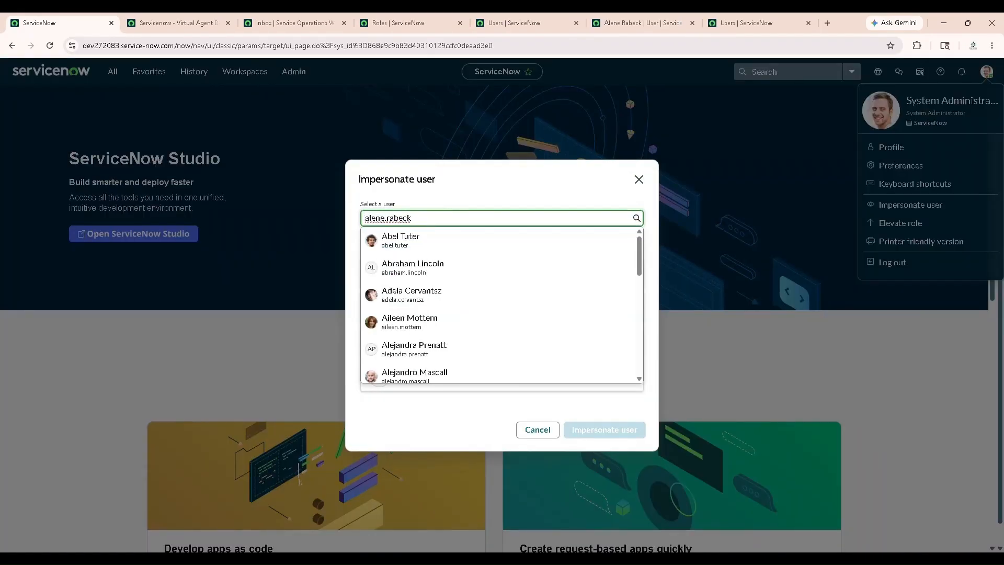
pyautogui.click(438, 246)
pyautogui.click(602, 433)
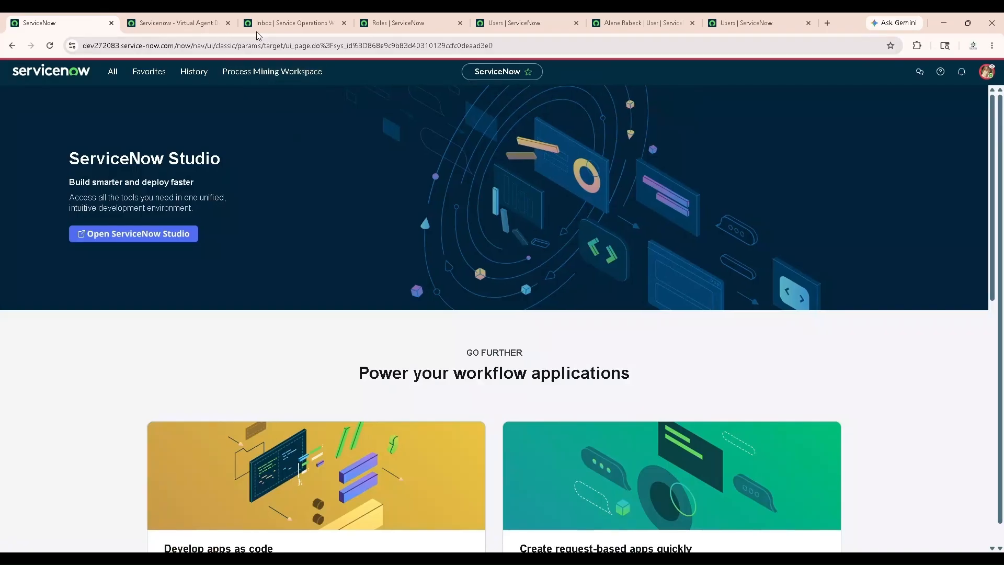
# Reload the Service Operations Workspace inbox as the impersonated user and finish the six-step introduction tour.
pyautogui.click(282, 26)
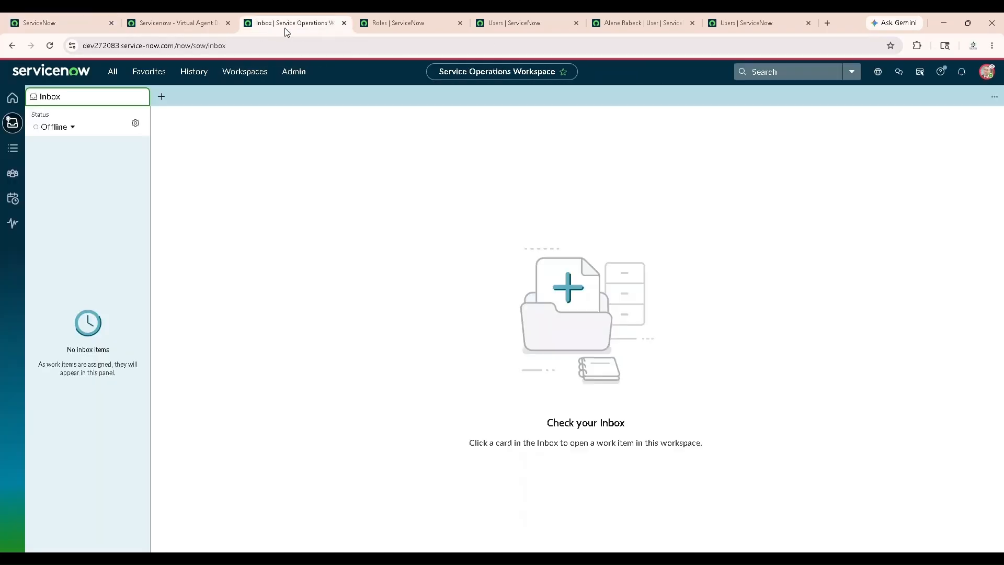
pyautogui.click(49, 46)
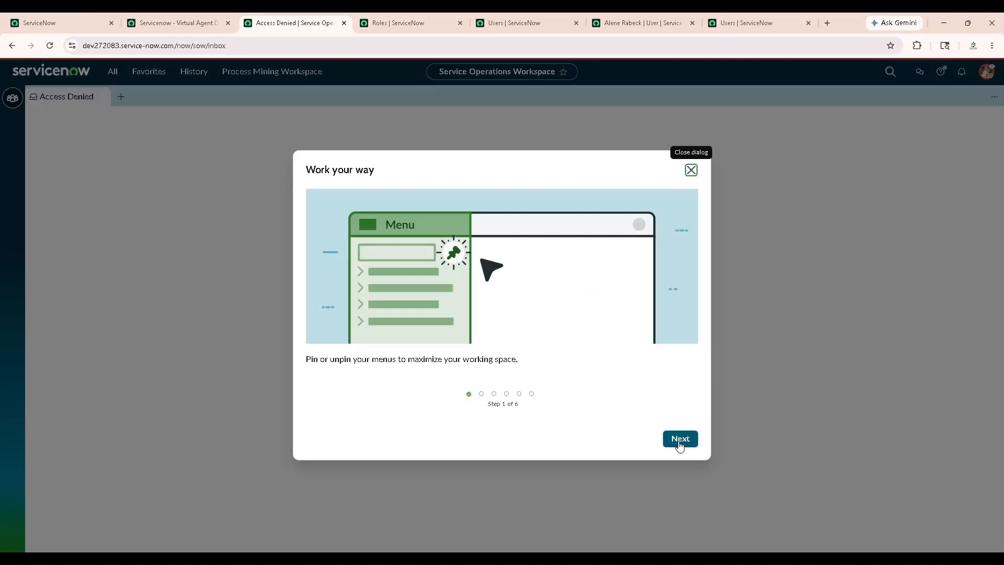
pyautogui.click(679, 439)
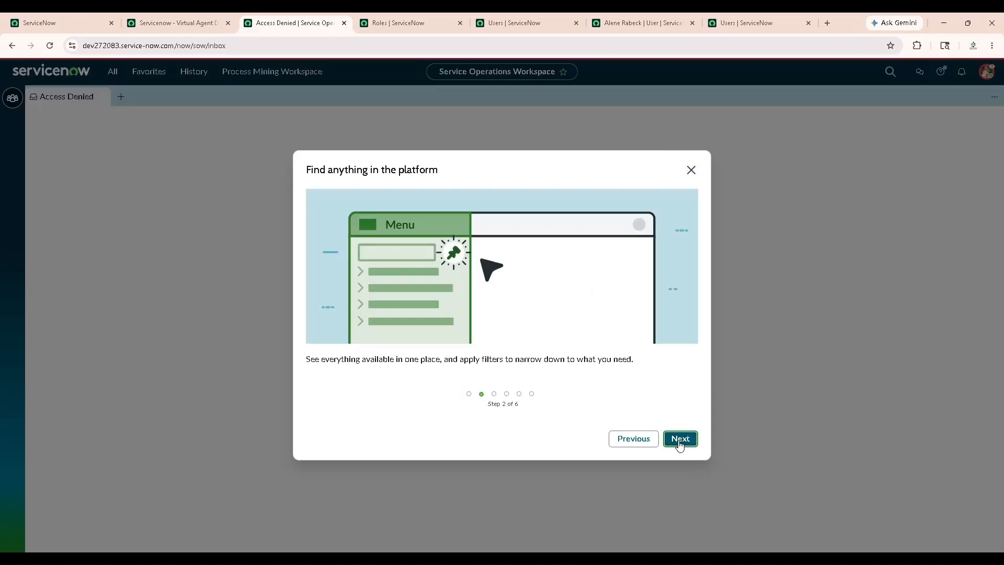
pyautogui.click(679, 438)
pyautogui.click(680, 438)
pyautogui.click(679, 438)
pyautogui.click(680, 439)
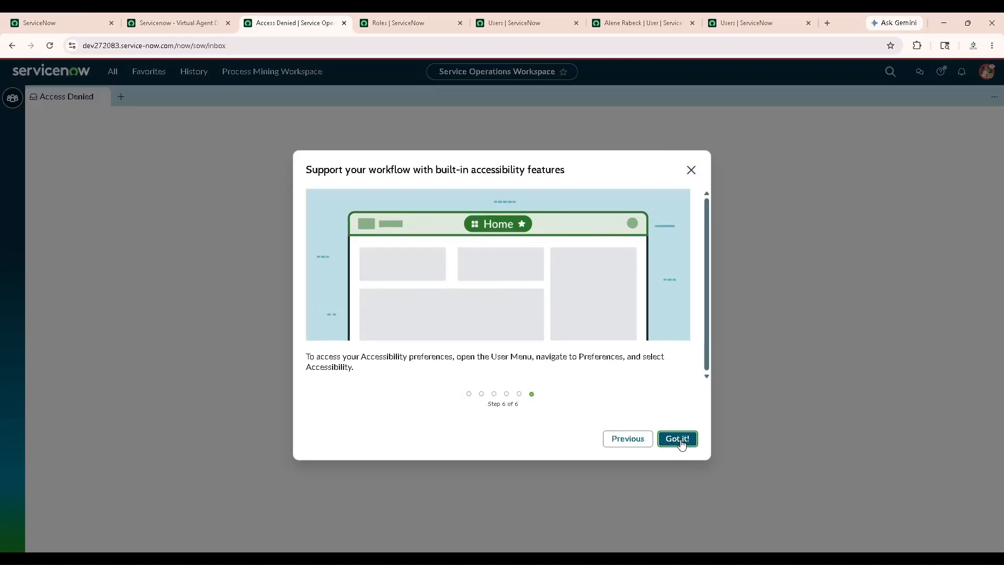
pyautogui.click(680, 439)
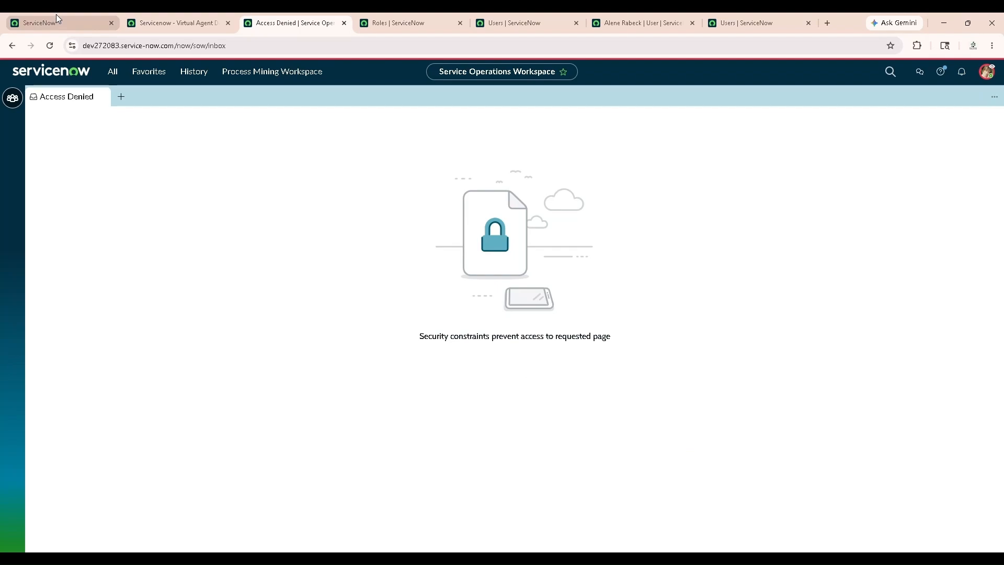
# End the impersonation and return to the main ServiceNow page as administrator.
pyautogui.click(988, 73)
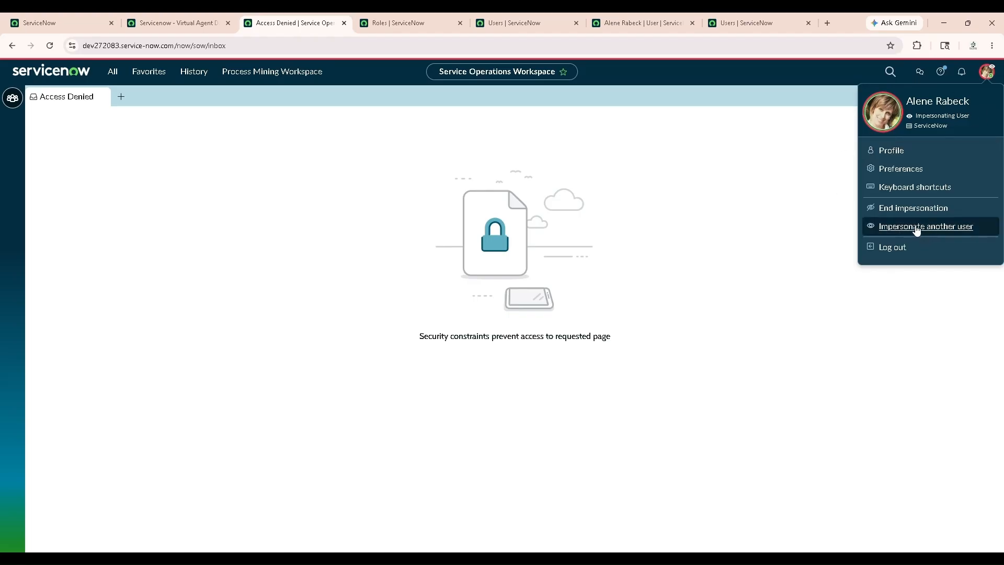
pyautogui.click(907, 212)
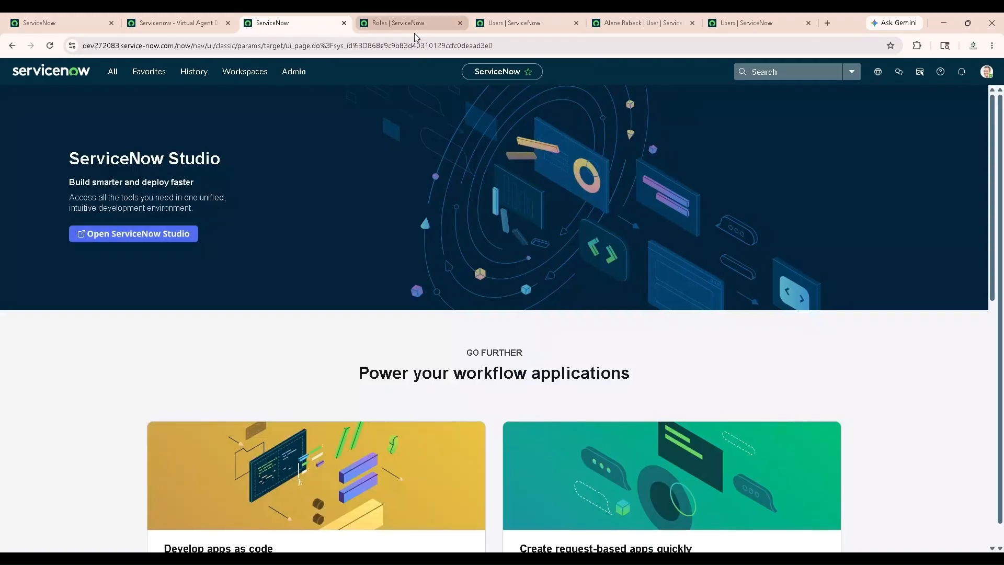
pyautogui.click(411, 23)
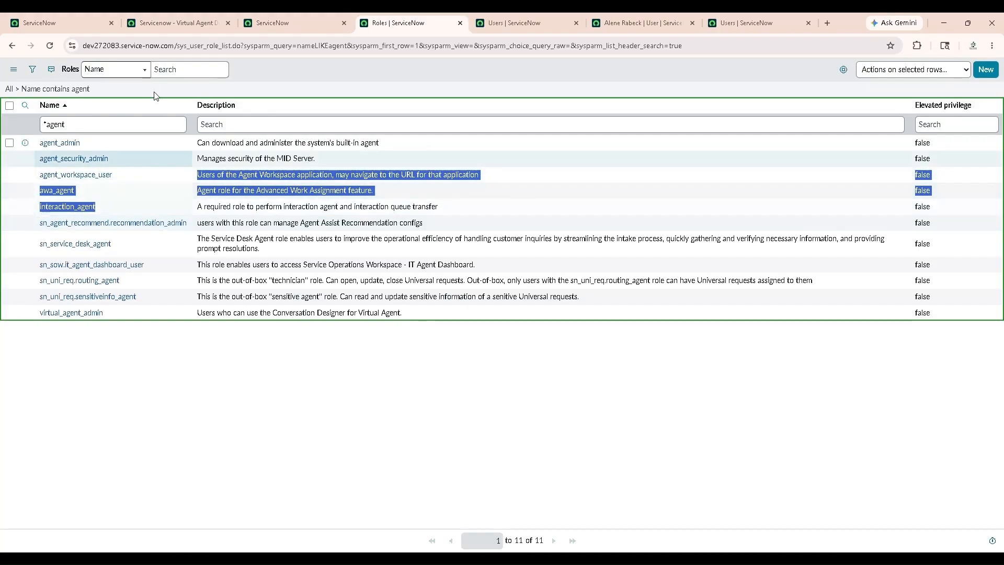
pyautogui.click(168, 22)
pyautogui.click(272, 25)
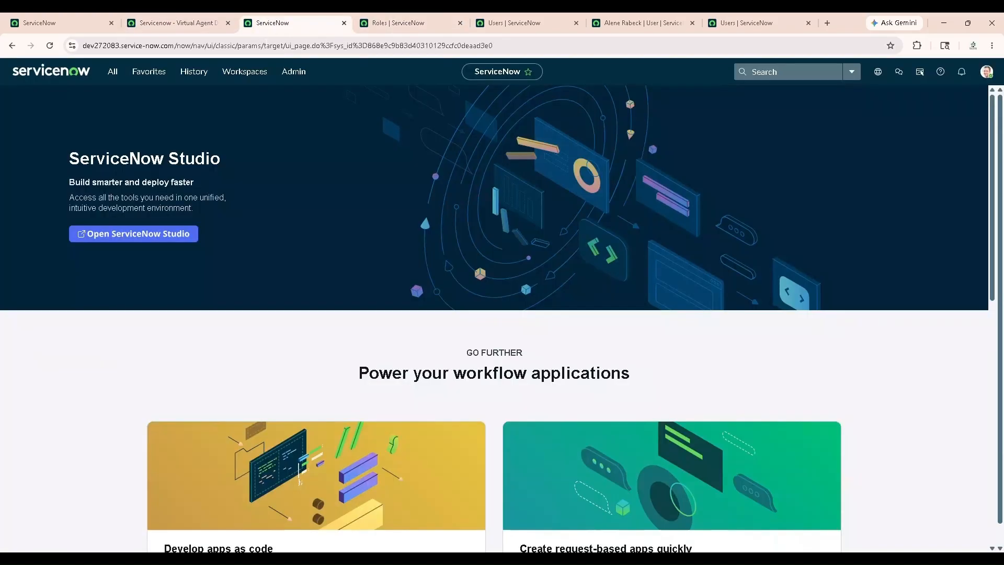
# Close the browser tabs showing the Roles list, the Users lists and the user record.
pyautogui.click(403, 23)
pyautogui.click(460, 23)
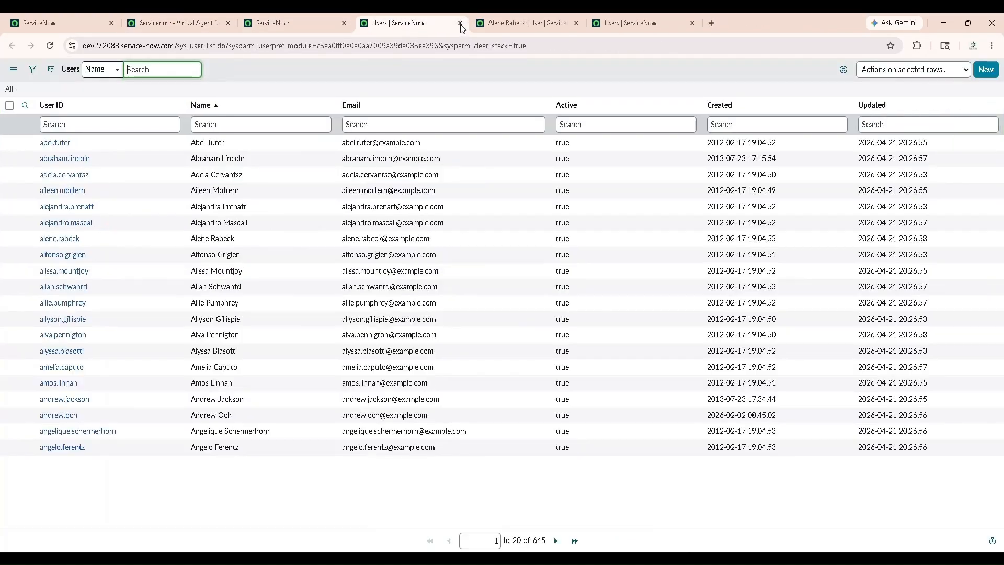
pyautogui.click(460, 23)
pyautogui.click(460, 23)
pyautogui.click(460, 23)
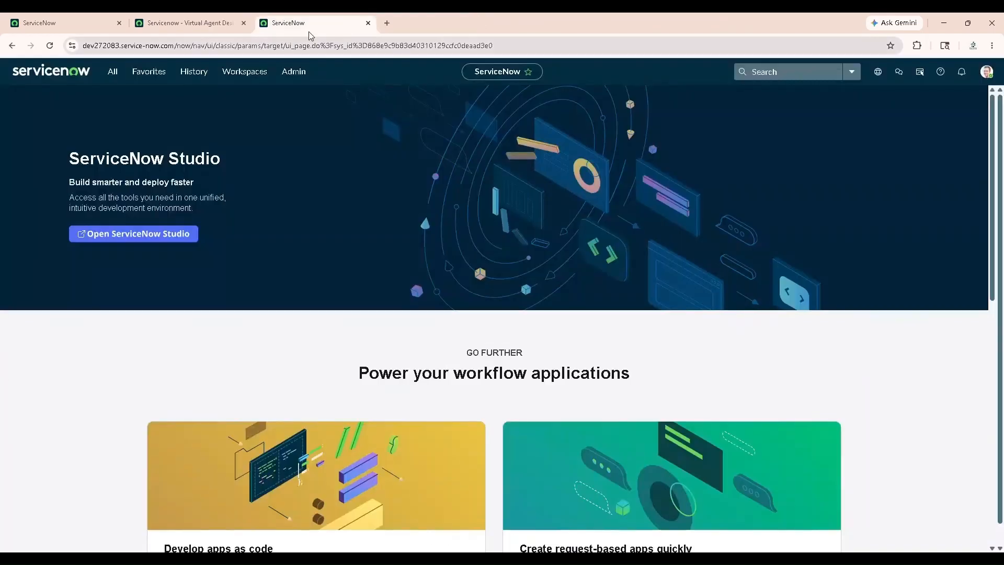
# Reopen Service Operations Workspace and set the administrator's Inbox status to Available.
pyautogui.click(112, 71)
pyautogui.click(244, 71)
pyautogui.click(228, 241)
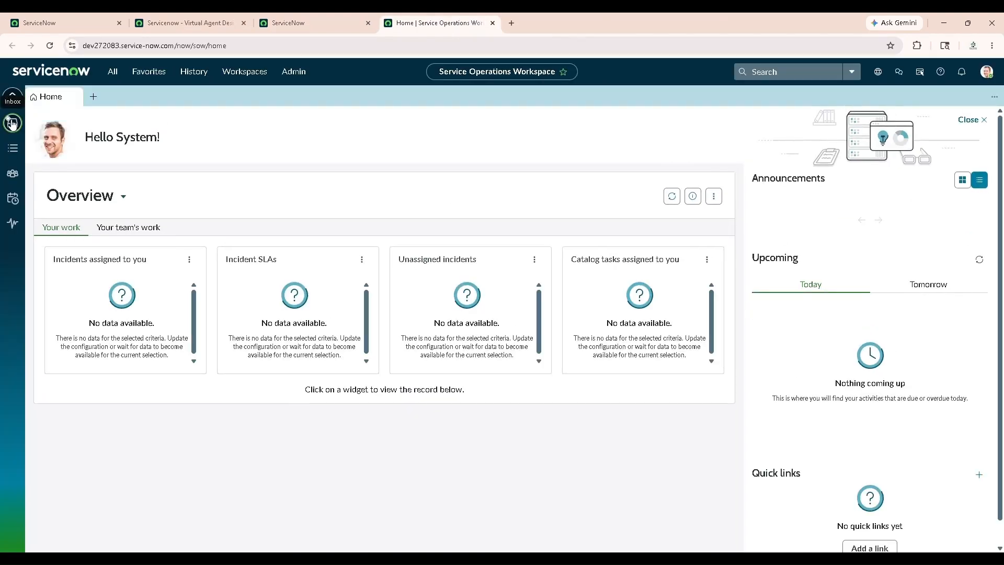
pyautogui.click(13, 123)
pyautogui.click(51, 128)
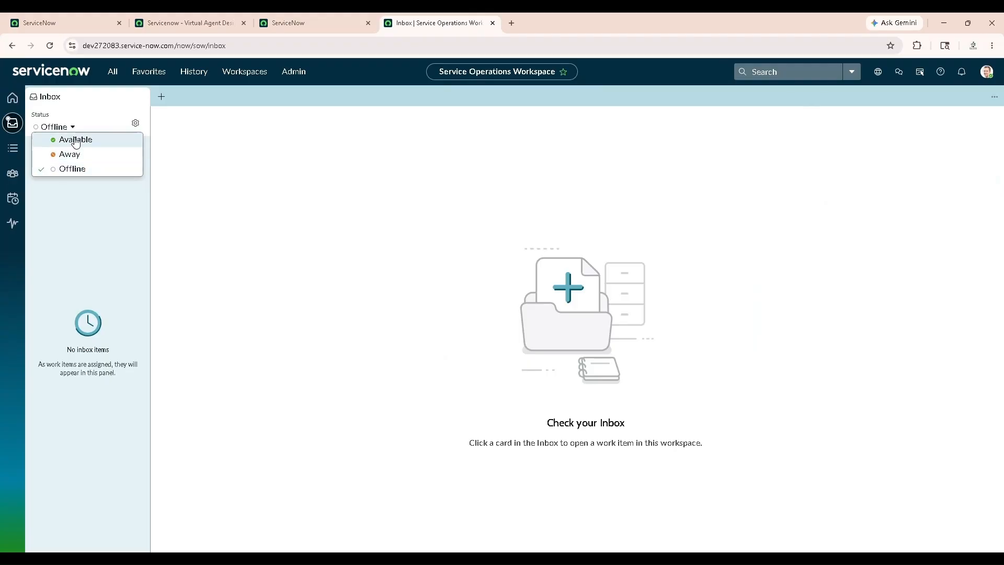
pyautogui.click(77, 139)
# Test the Liveagent topic by sending "hi need to connect with live agent", choosing Live Agent and answering Yes to connecting to an agent.
pyautogui.click(196, 23)
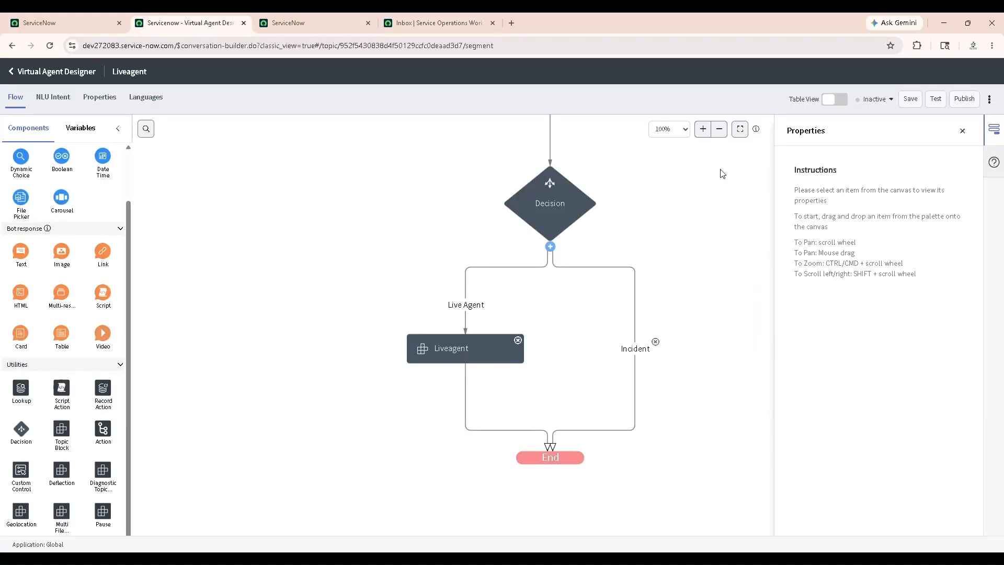
pyautogui.click(936, 105)
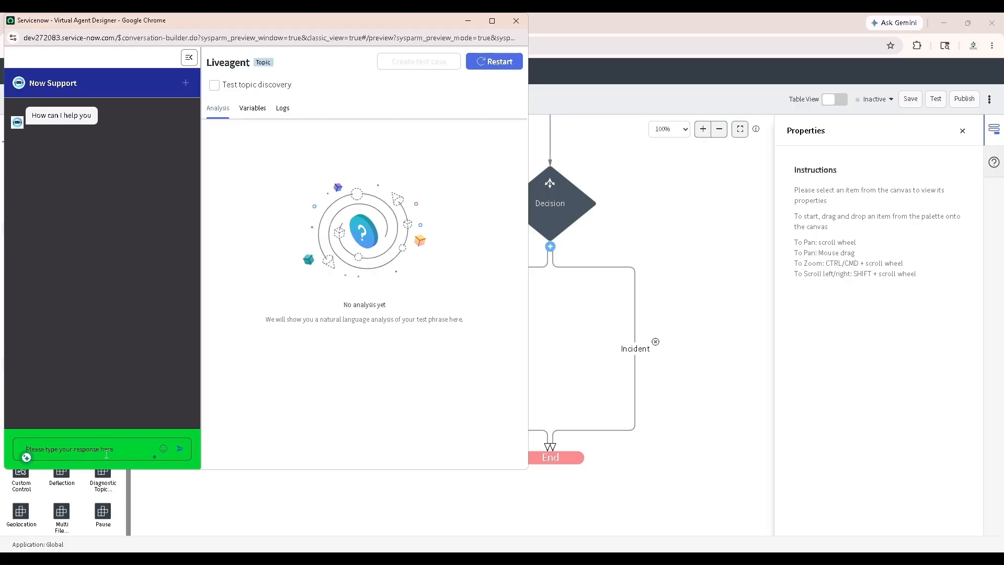
pyautogui.write('Hi need to connect with live agent')
pyautogui.press('Return')
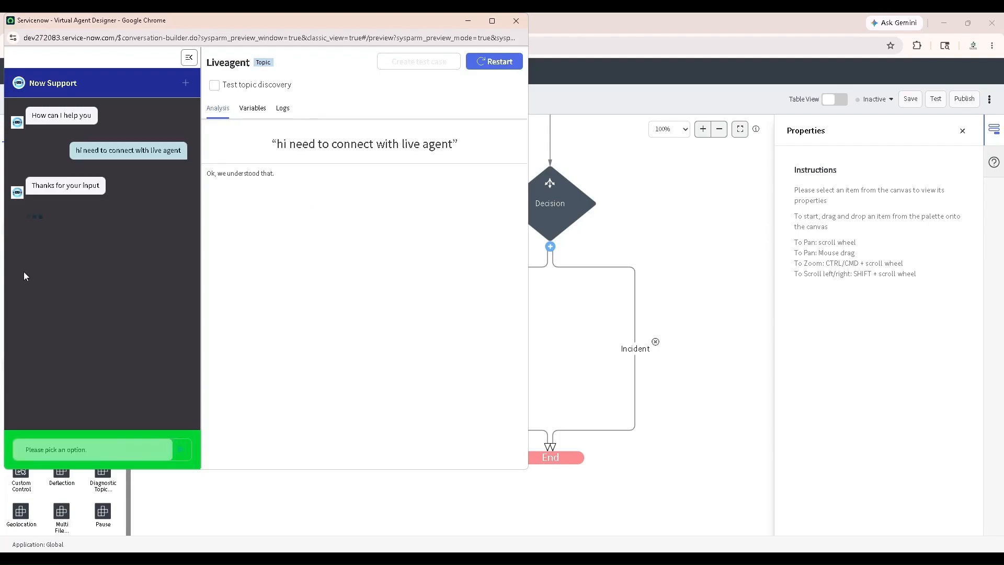
pyautogui.click(68, 248)
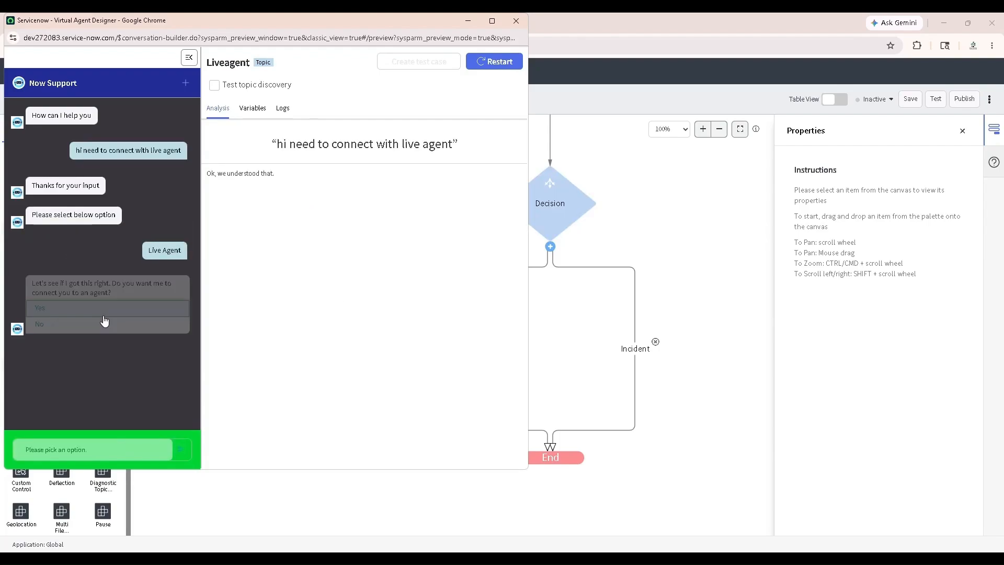
pyautogui.click(75, 312)
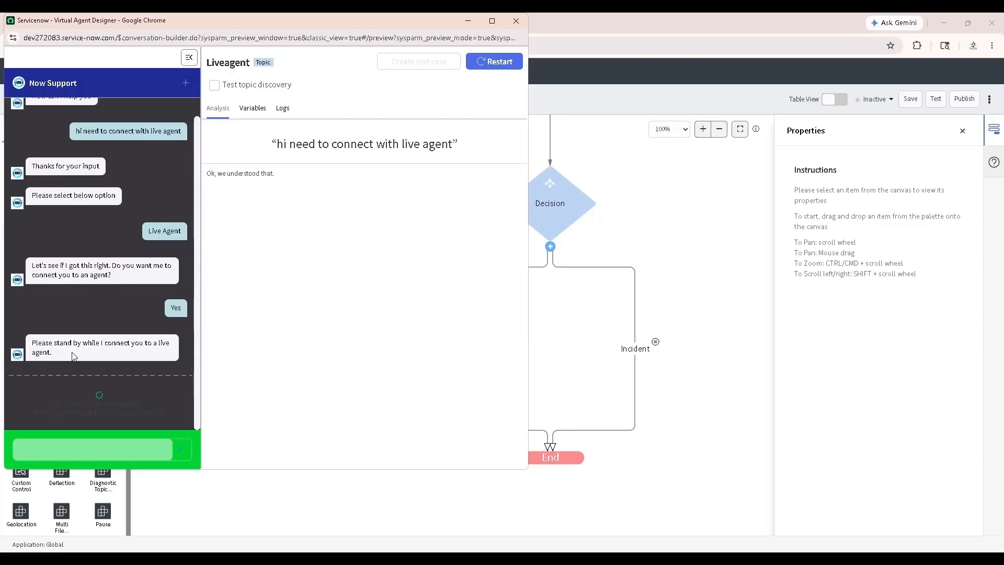
# Minimize the test chat and accept the incoming chat request in the Service Operations Workspace inbox.
pyautogui.click(467, 21)
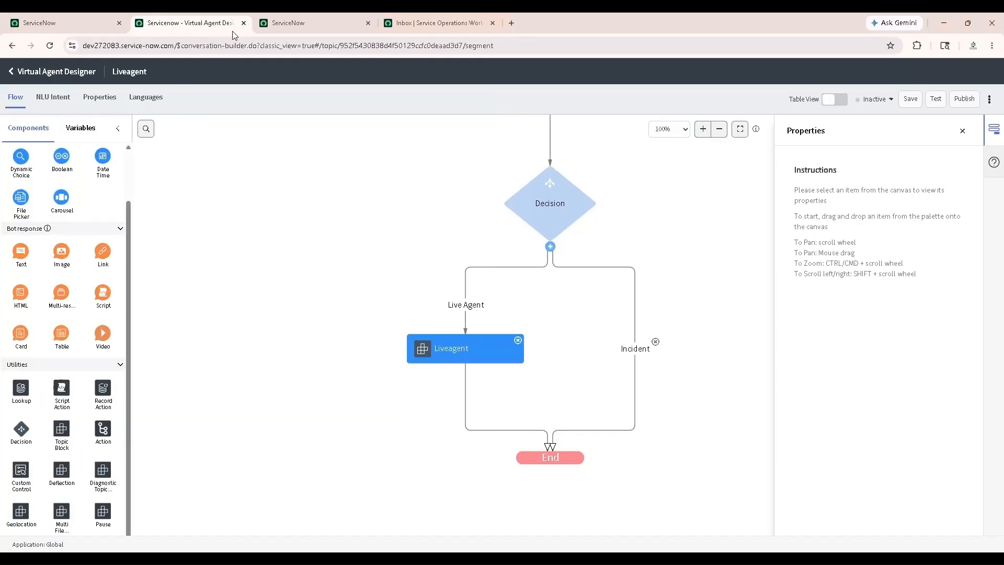
pyautogui.click(453, 31)
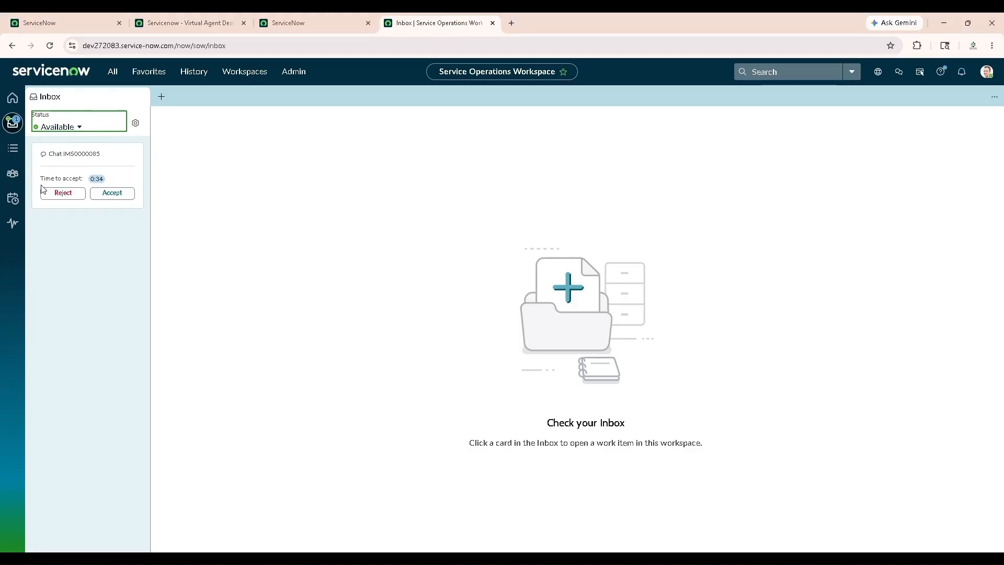
pyautogui.click(115, 198)
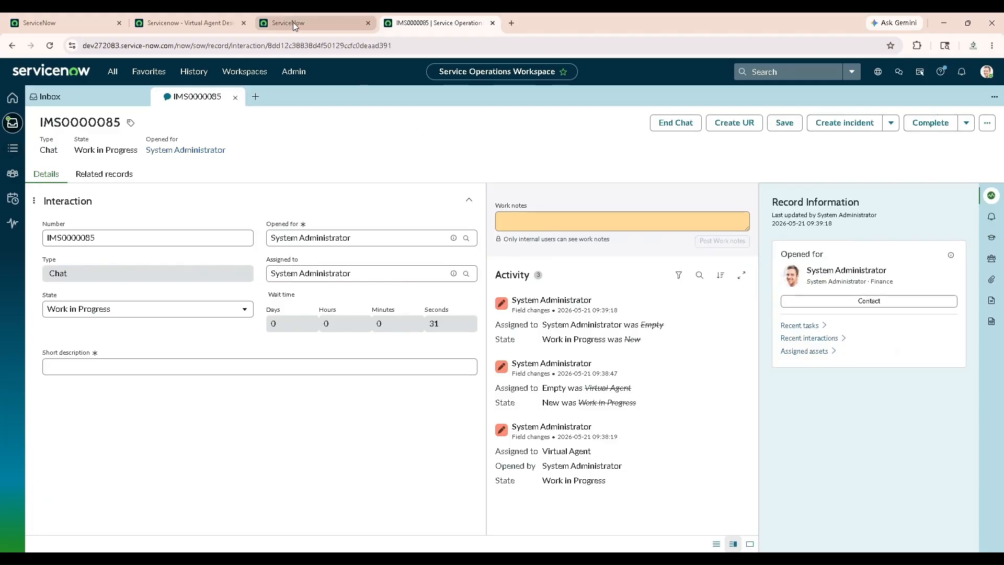
# Bring the Liveagent test chat window back up and check the conversation for the live agent's reply.
pyautogui.click(194, 24)
pyautogui.hotkey('ctrl', 'Tab')
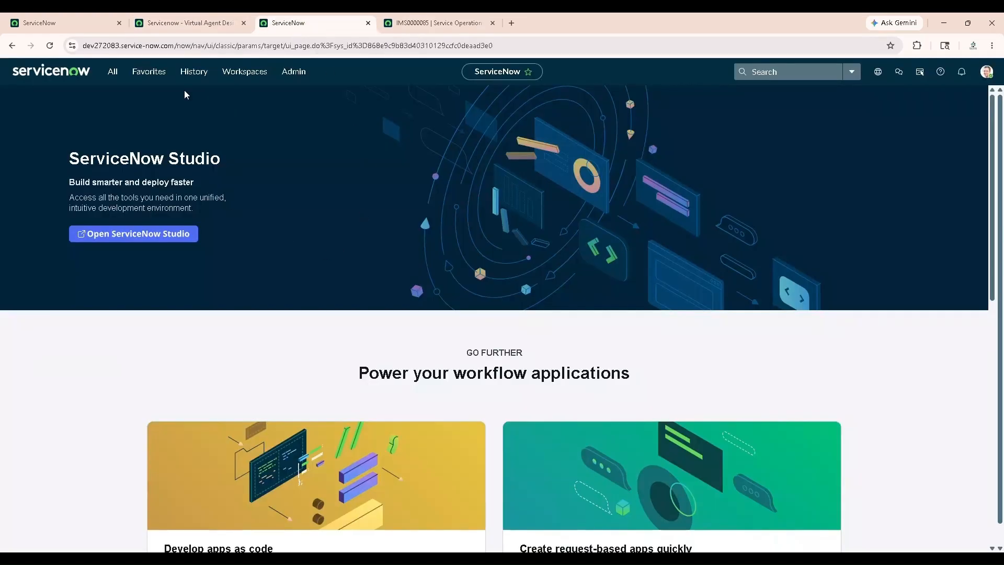
pyautogui.click(195, 25)
pyautogui.click(427, 29)
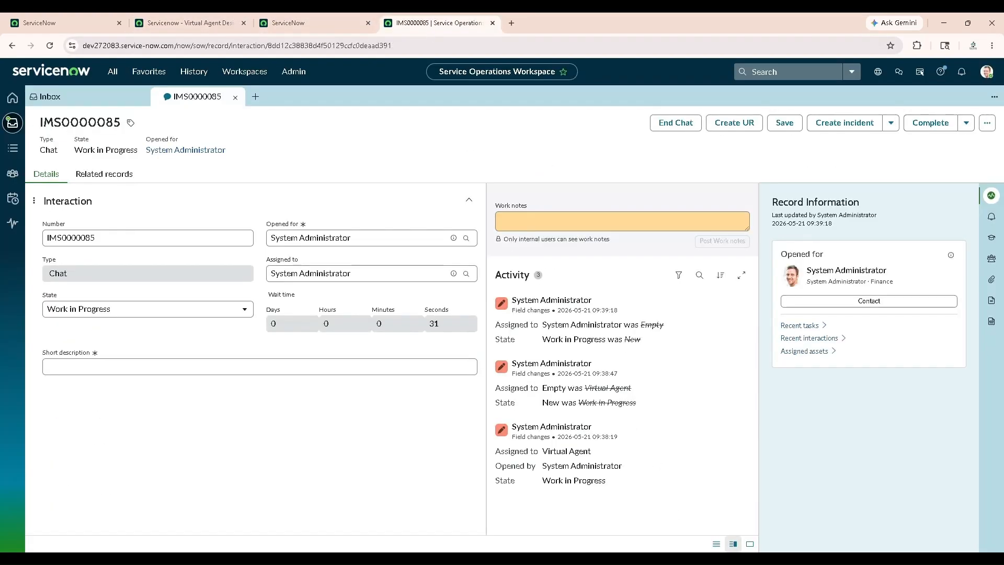
pyautogui.moveTo(687, 559)
pyautogui.click(790, 506)
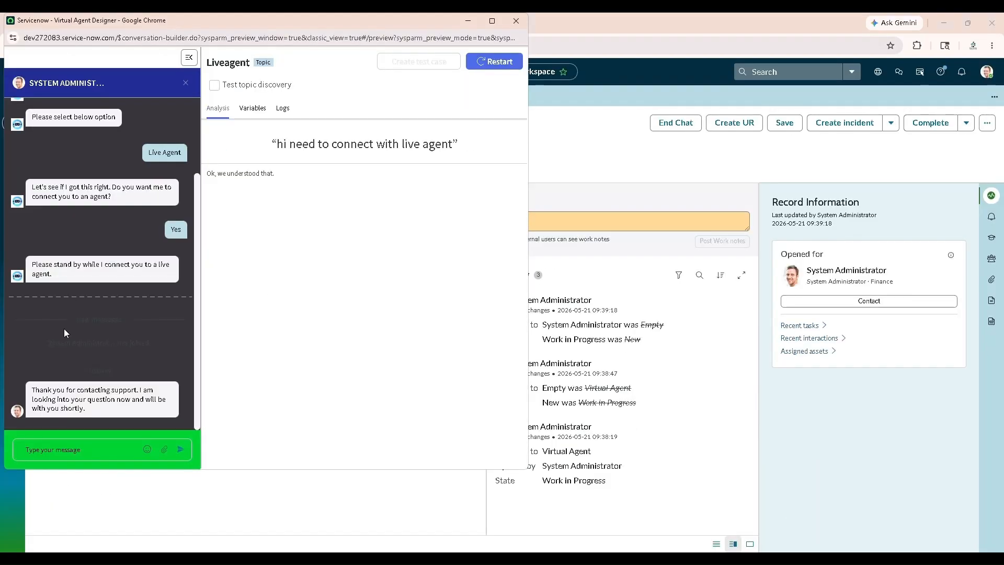
pyautogui.click(27, 451)
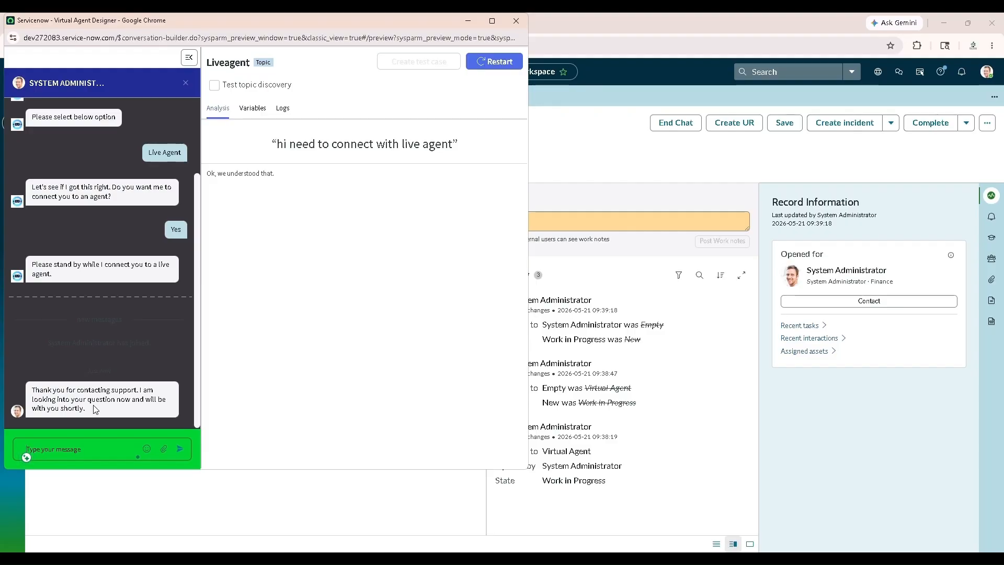
# Return to the Liveagent topic flow in Virtual Agent Designer and review the choice, Decision and Live Agent and Incident branches.
pyautogui.click(577, 170)
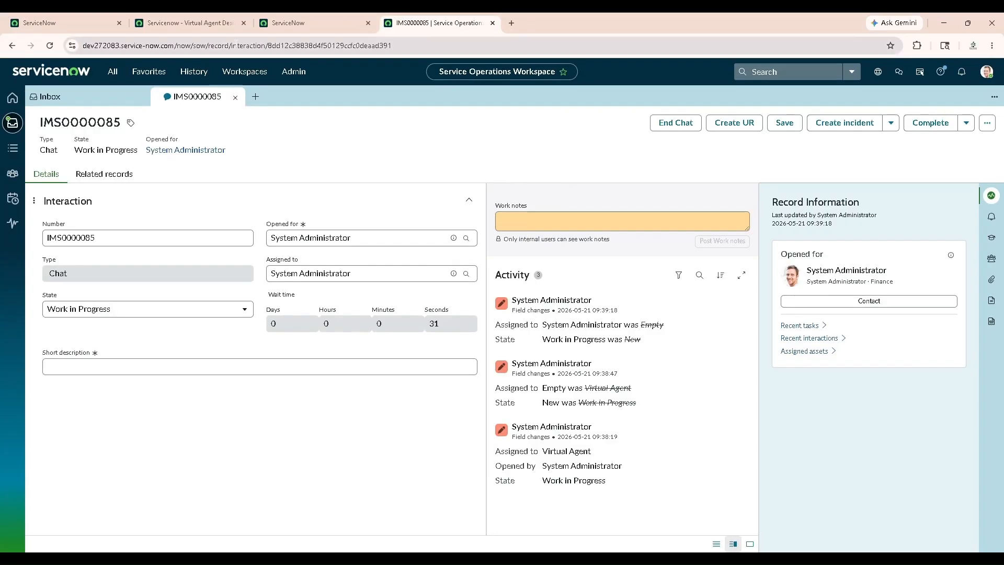
pyautogui.click(168, 27)
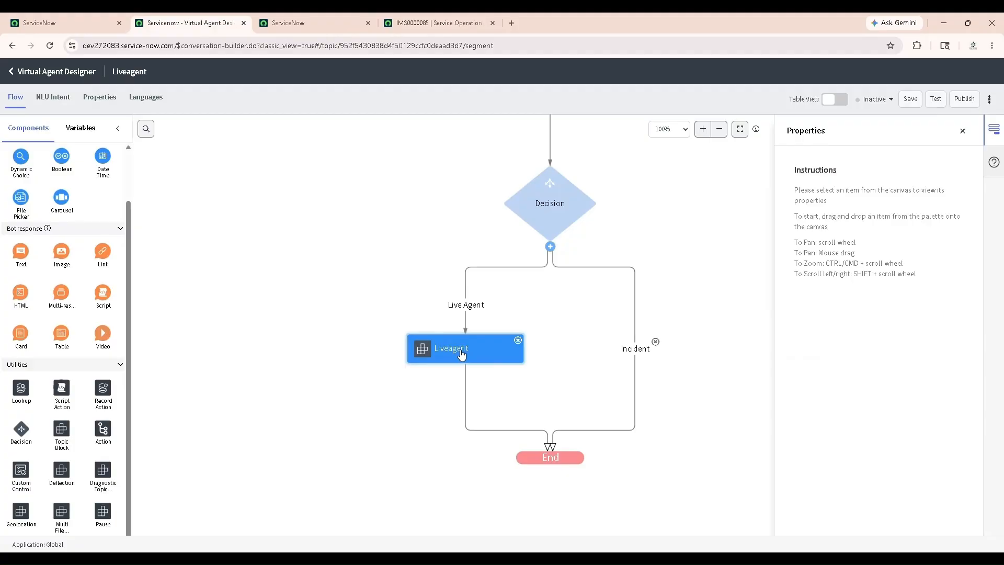
pyautogui.scroll(3, 689, 312)
pyautogui.scroll(-1, 688, 313)
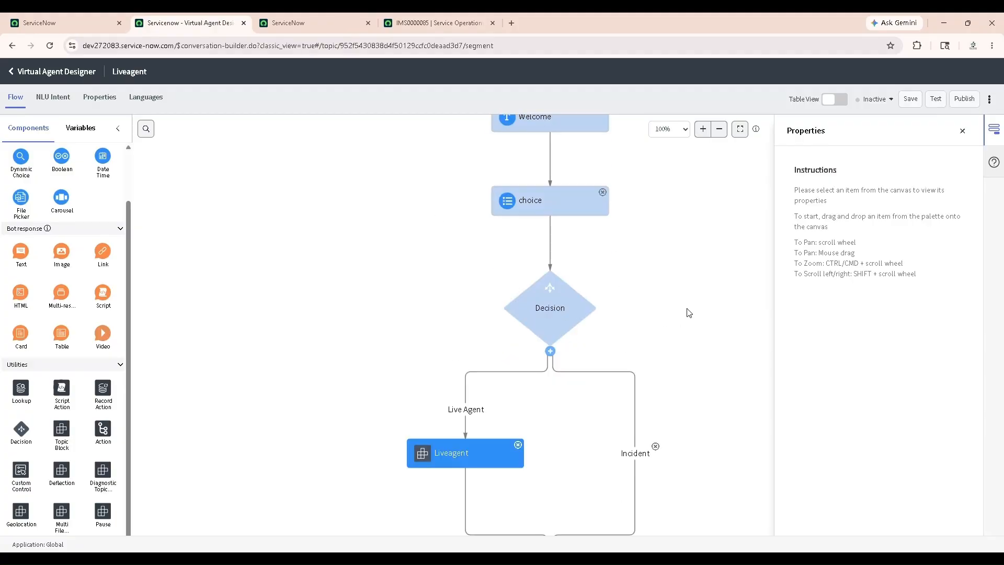